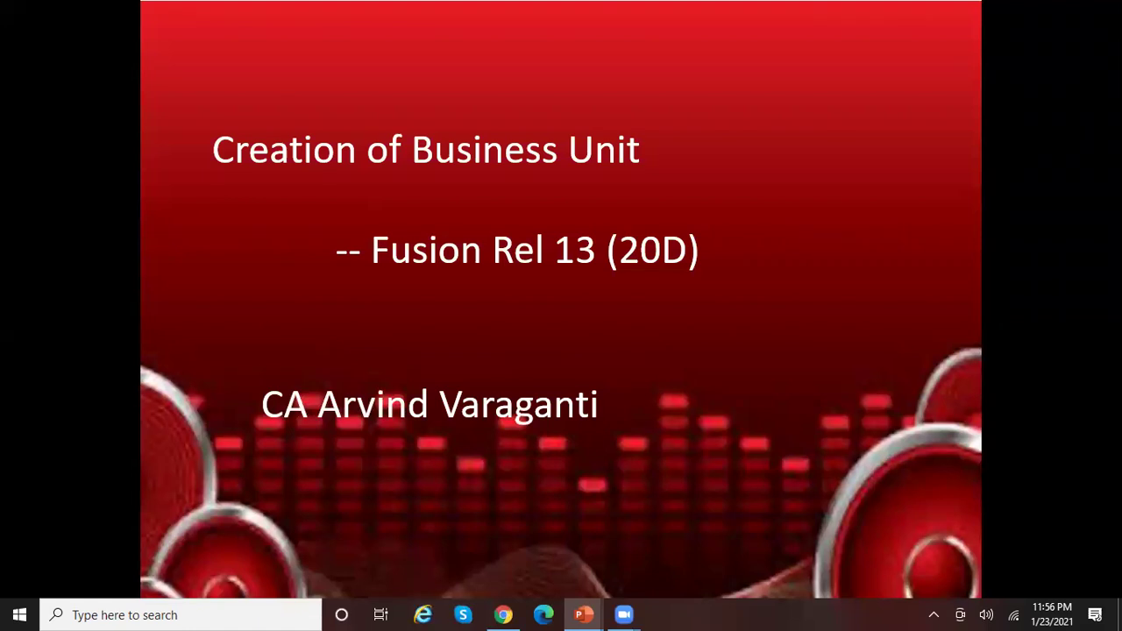
Switch from the slides to Oracle Applications in the browser and open Setup and Maintenance.
{"action": "key", "text": "Right"}
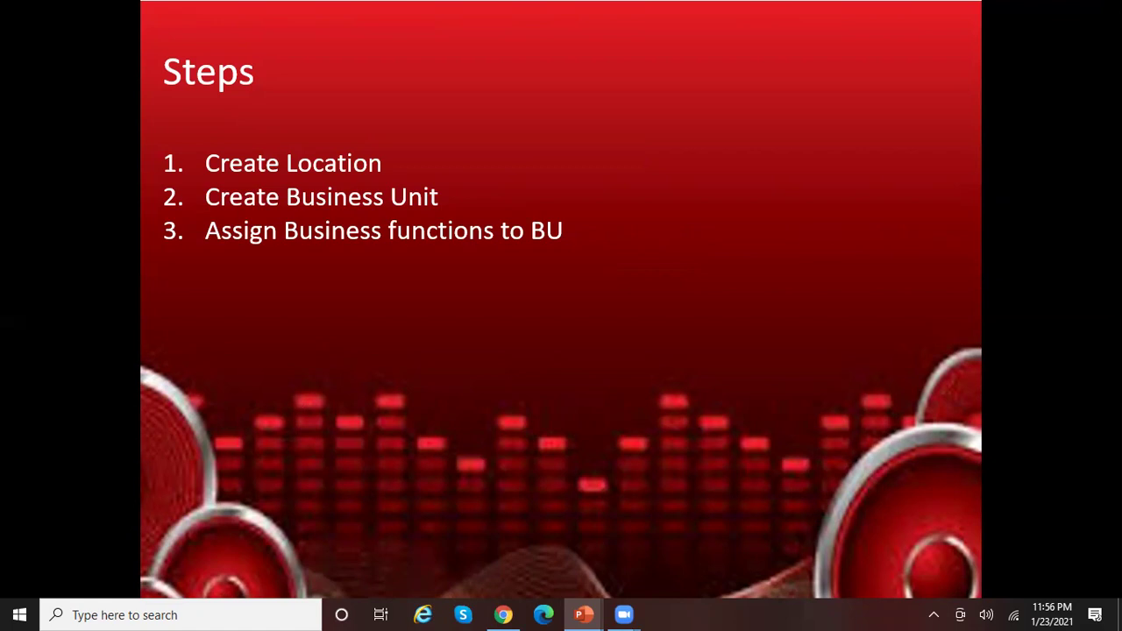
{"action": "left_click", "coordinate": [503, 615]}
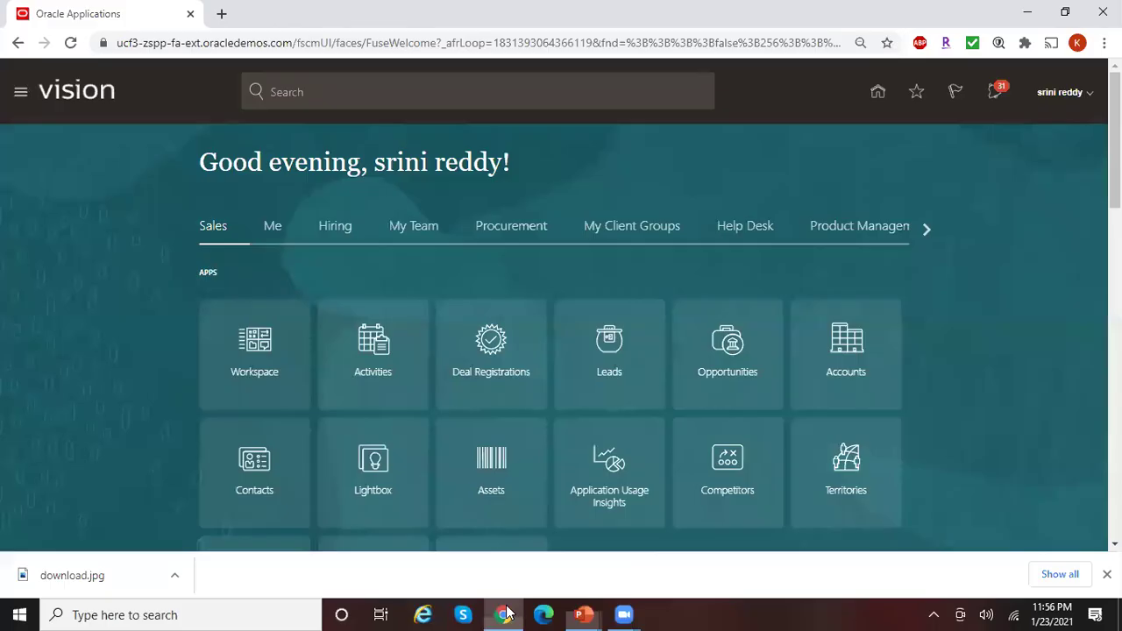
{"action": "left_click", "coordinate": [1090, 99]}
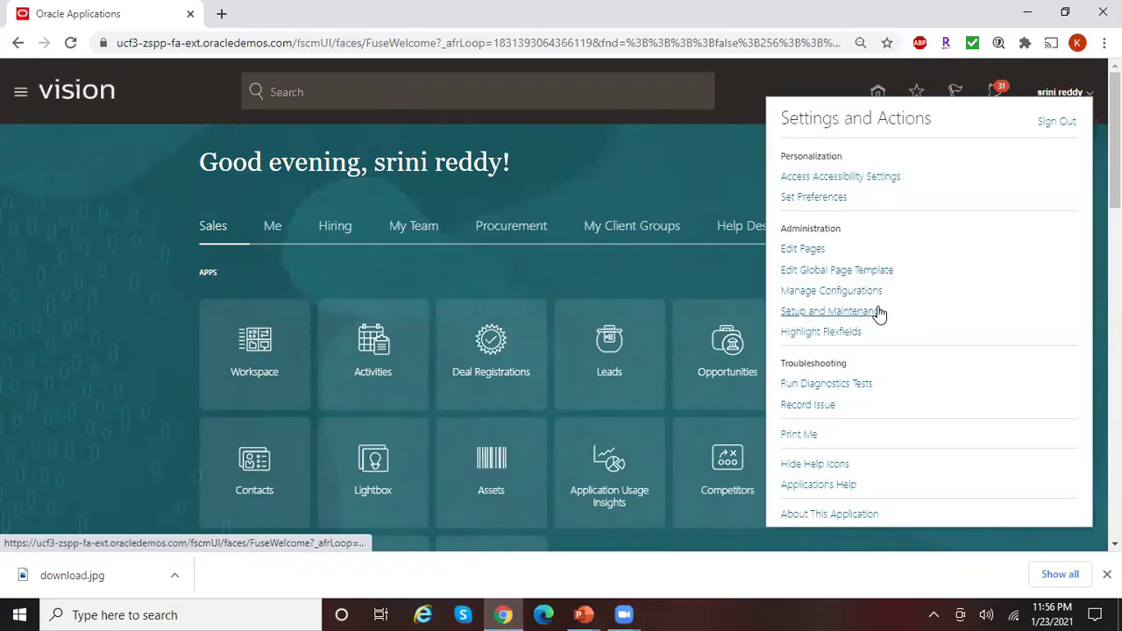
{"action": "left_click", "coordinate": [878, 311]}
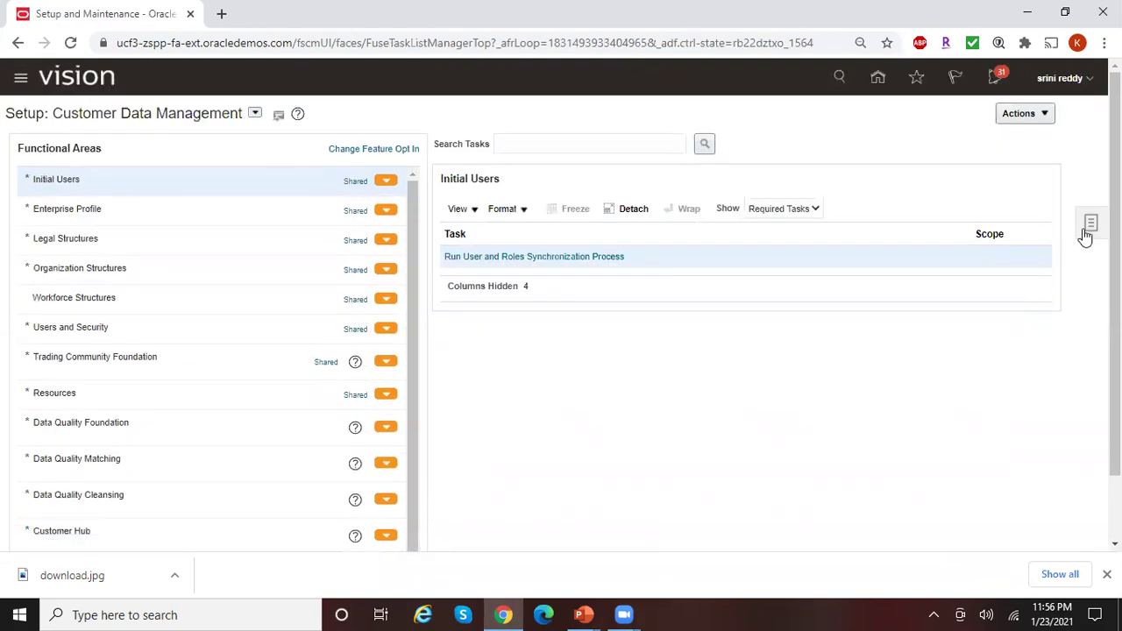
Search the setup tasks for Manage%Location%.
{"action": "left_click", "coordinate": [1091, 226]}
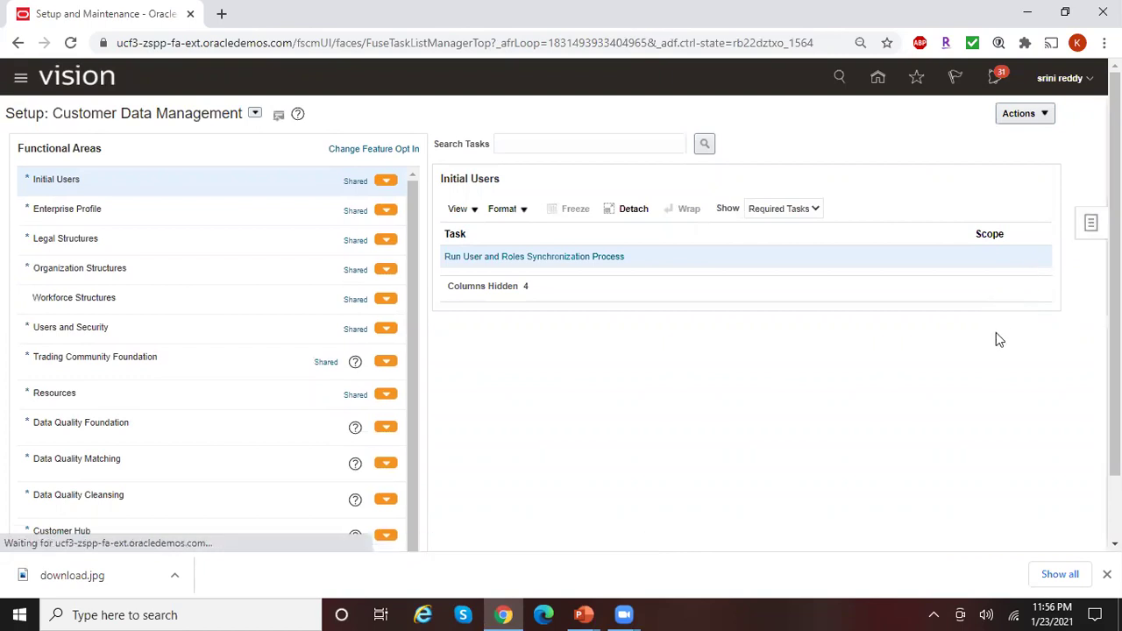
{"action": "left_click", "coordinate": [963, 226]}
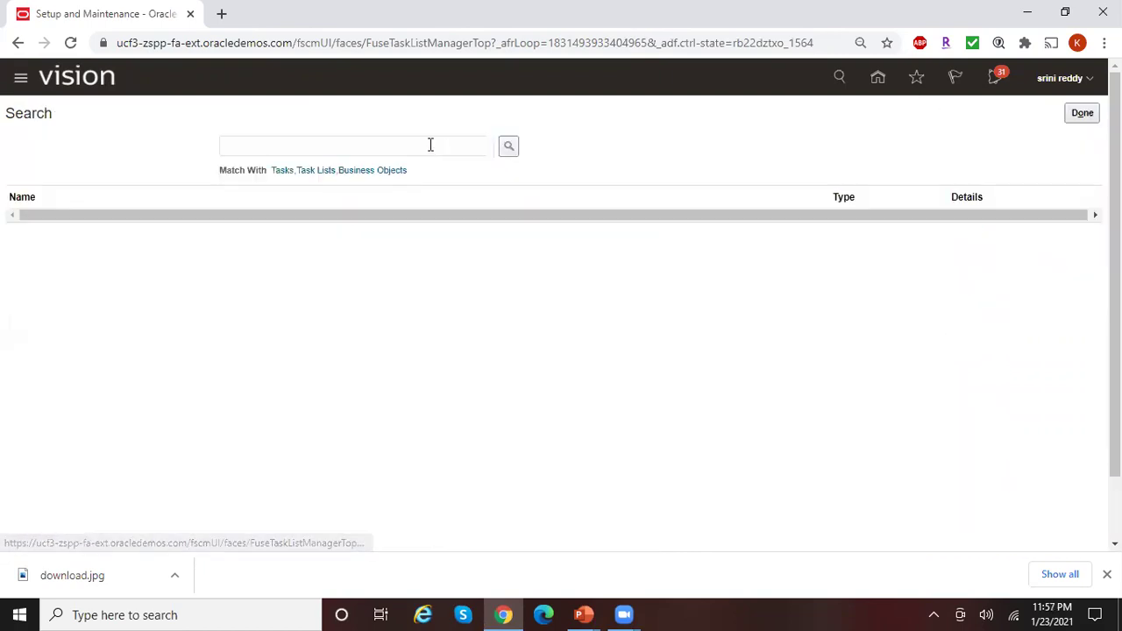
{"action": "left_click", "coordinate": [348, 144]}
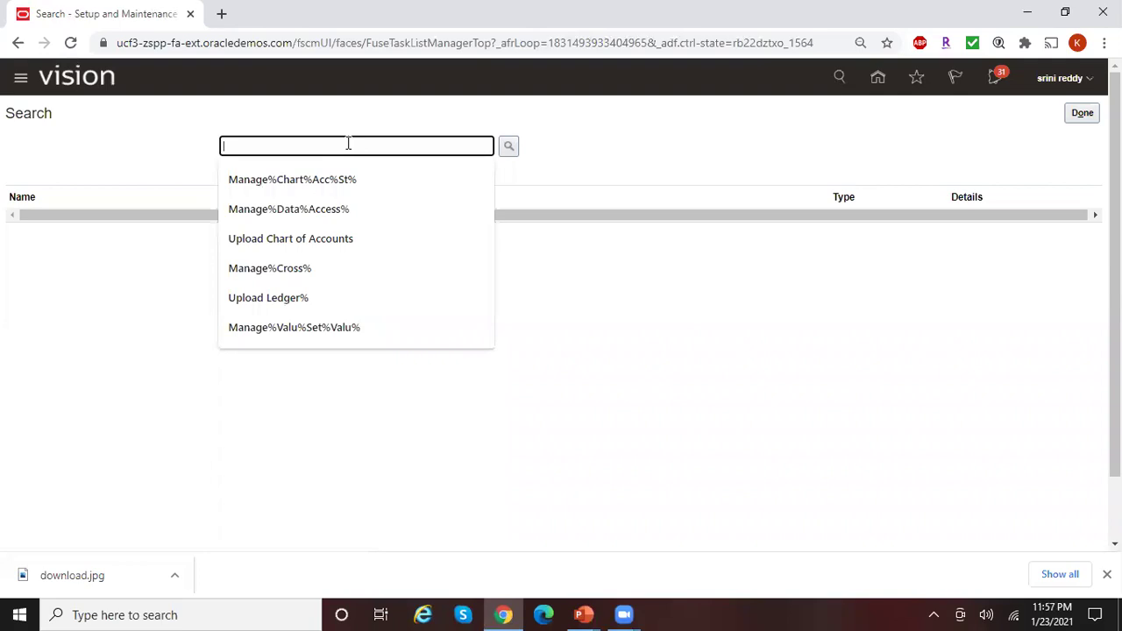
{"action": "type", "text": "Manage%Locat"}
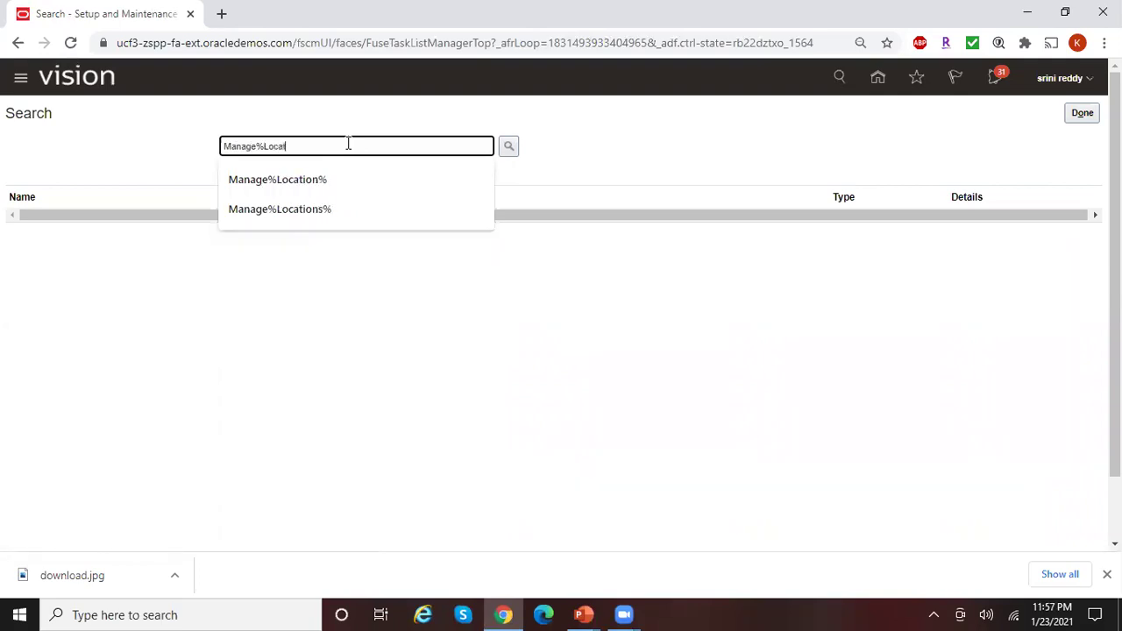
{"action": "type", "text": "ion%"}
{"action": "left_click", "coordinate": [338, 179]}
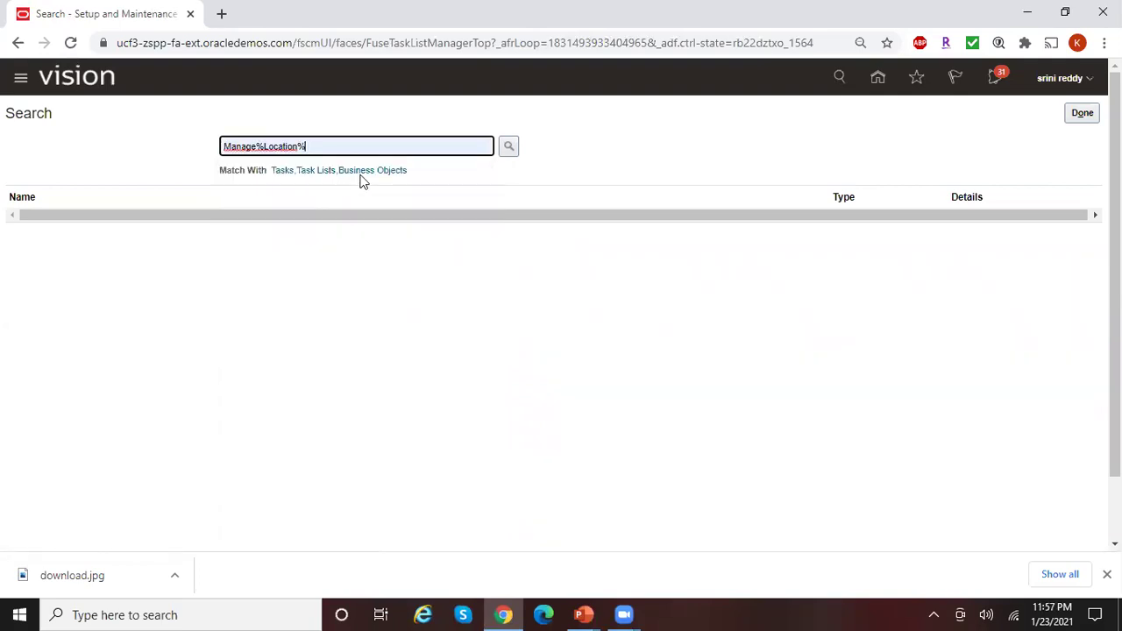
{"action": "left_click", "coordinate": [508, 148]}
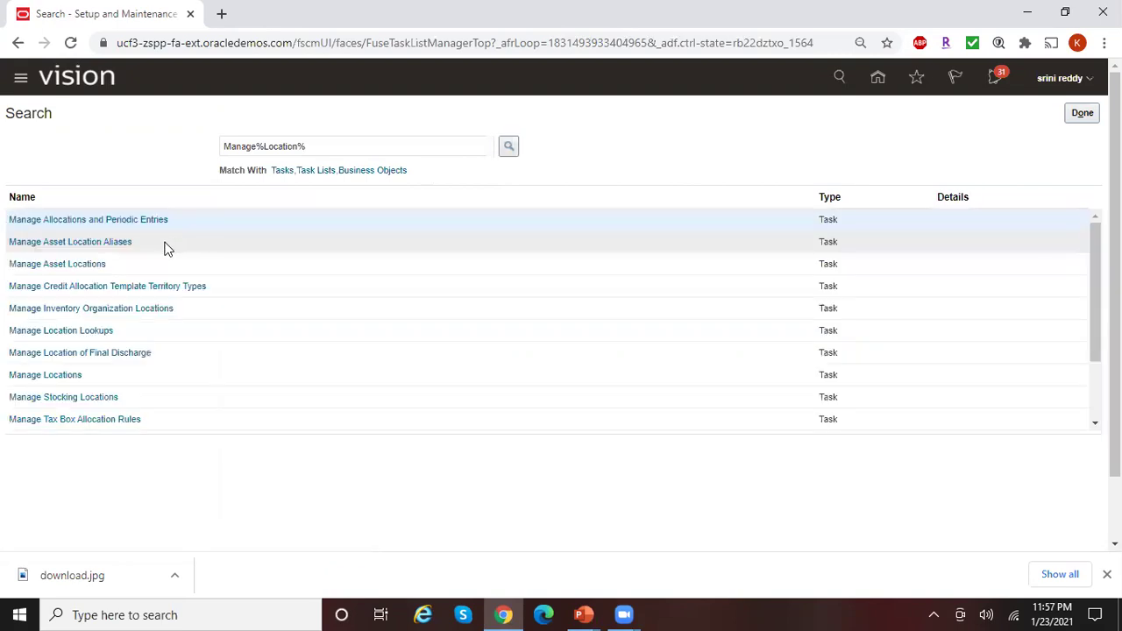
Open the Manage Locations task from the results and start creating a new location.
{"action": "left_click", "coordinate": [66, 374]}
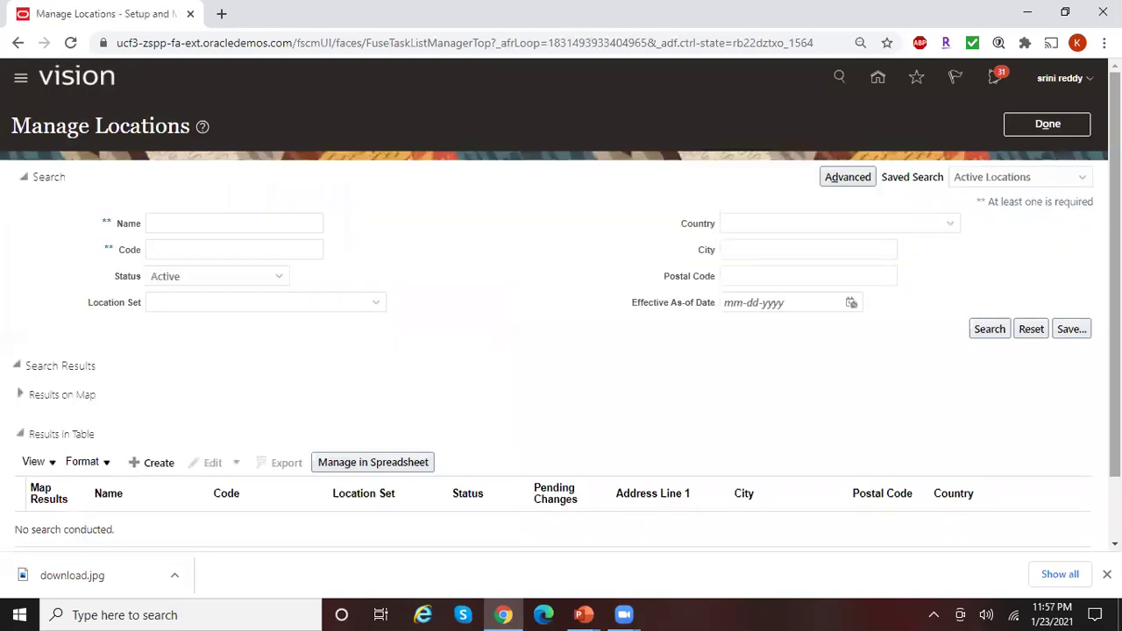
{"action": "left_click", "coordinate": [158, 463]}
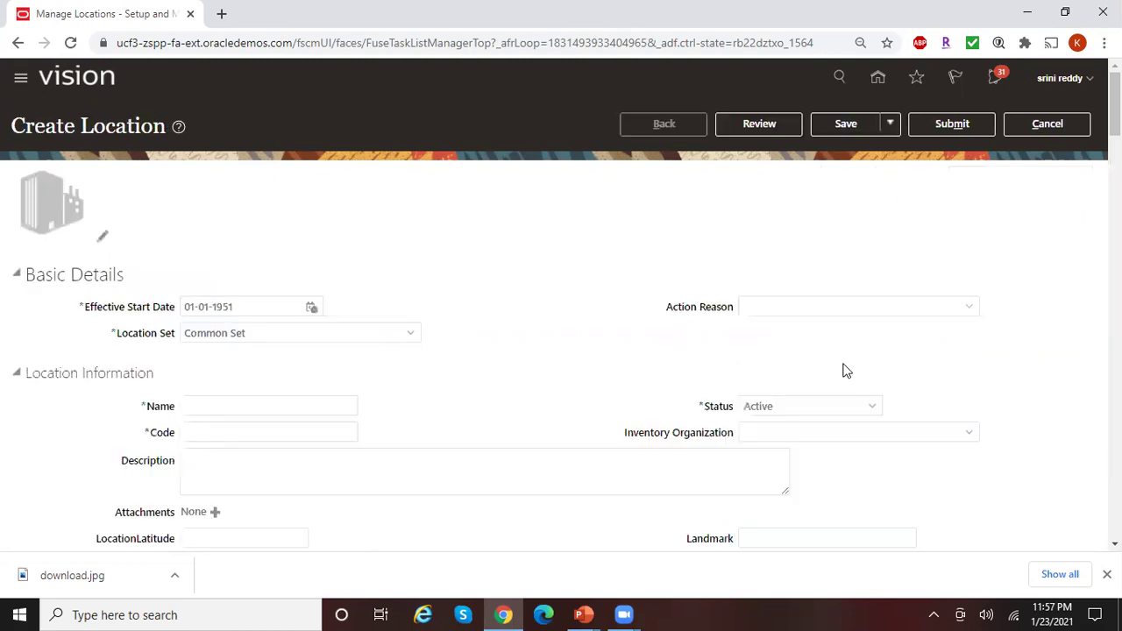
Examine the sections of the Create Location form, from the basic details and main address to the shipping and legislative information.
{"action": "scroll", "coordinate": [562, 307], "scroll_direction": "down", "scroll_amount": 10}
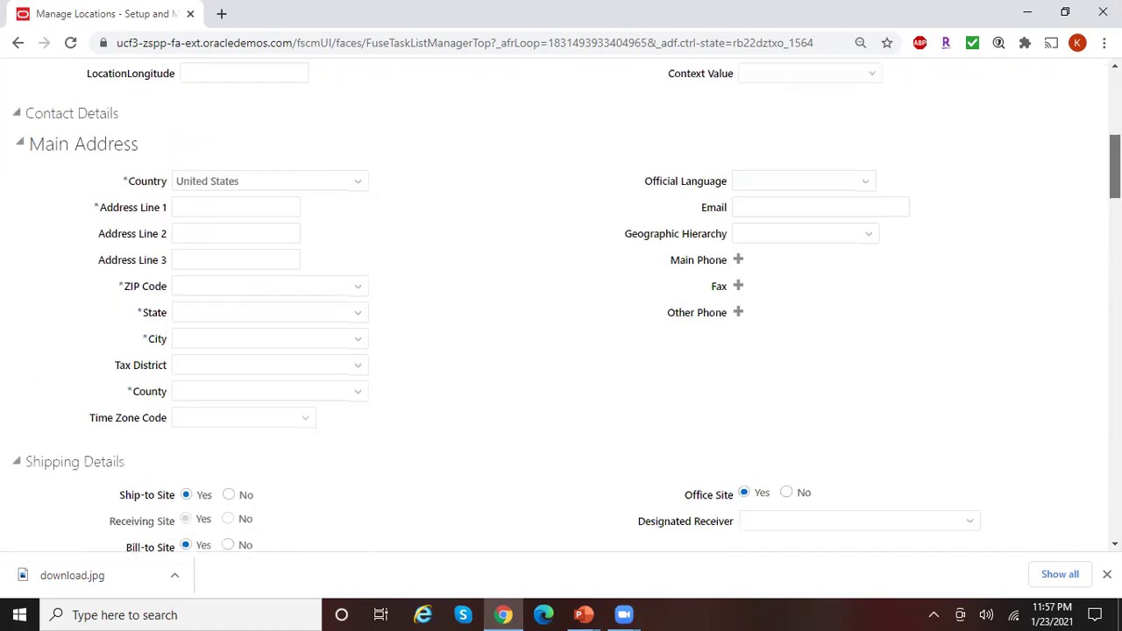
{"action": "scroll", "coordinate": [561, 307], "scroll_direction": "down", "scroll_amount": 10}
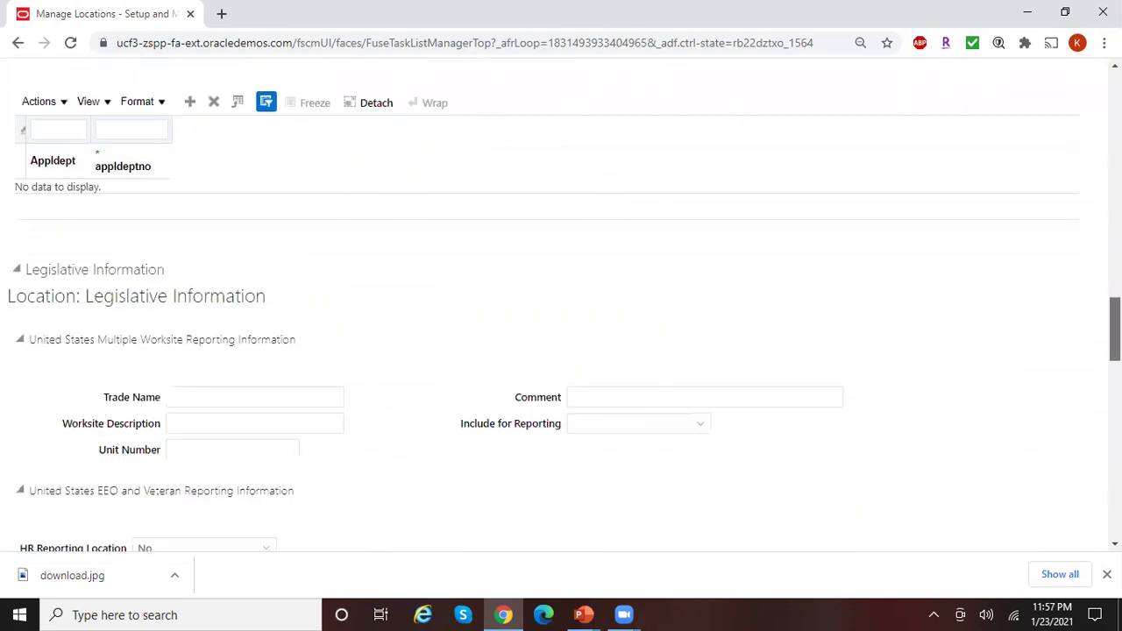
{"action": "scroll", "coordinate": [561, 306], "scroll_direction": "down", "scroll_amount": 8}
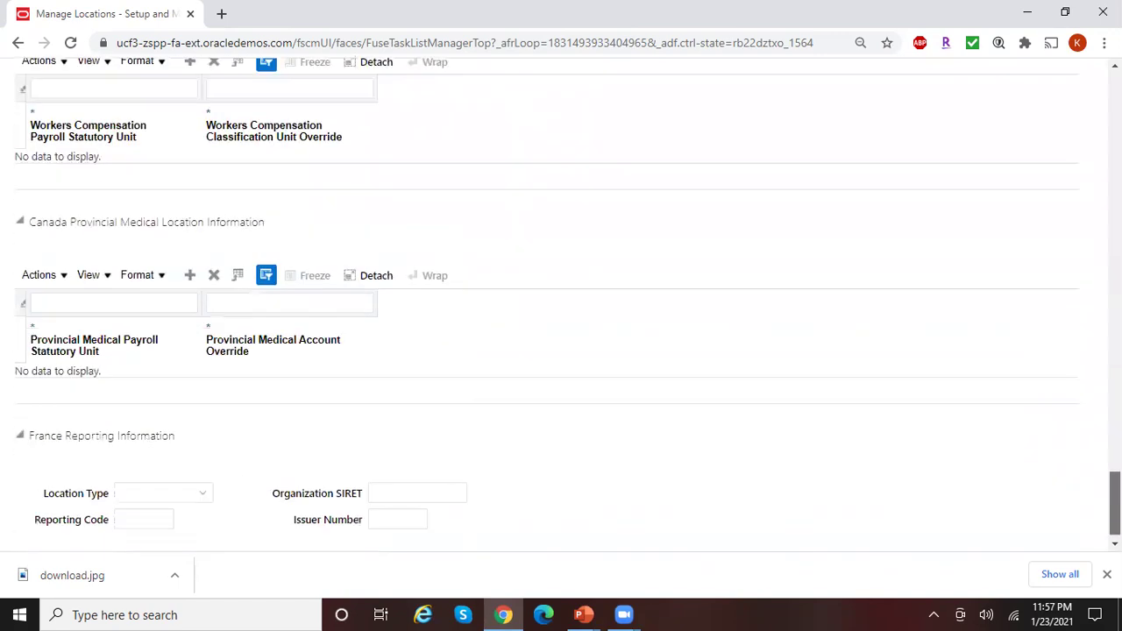
{"action": "scroll", "coordinate": [562, 307], "scroll_direction": "up", "scroll_amount": 12}
{"action": "scroll", "coordinate": [561, 307], "scroll_direction": "up", "scroll_amount": 15}
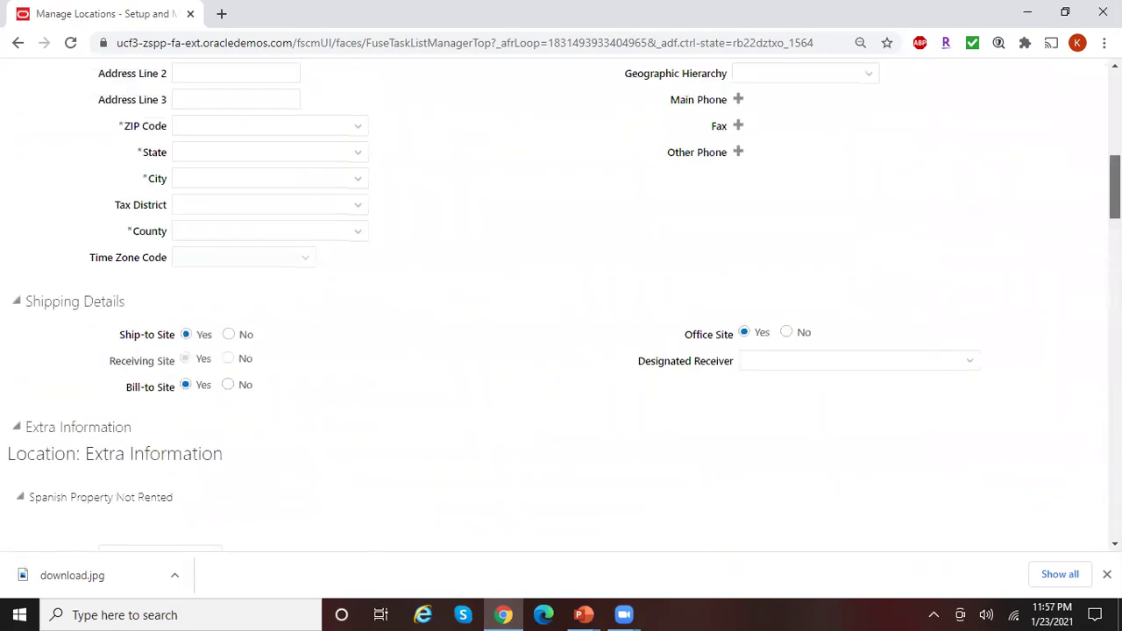
{"action": "scroll", "coordinate": [561, 307], "scroll_direction": "up", "scroll_amount": 5}
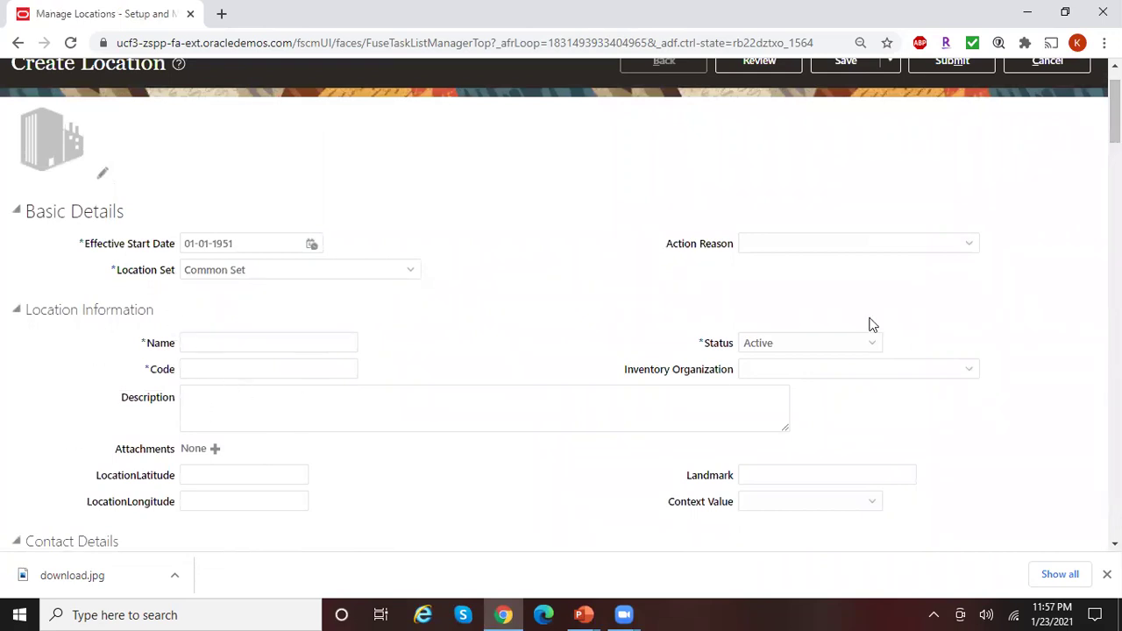
{"action": "scroll", "coordinate": [412, 323], "scroll_direction": "down", "scroll_amount": 5}
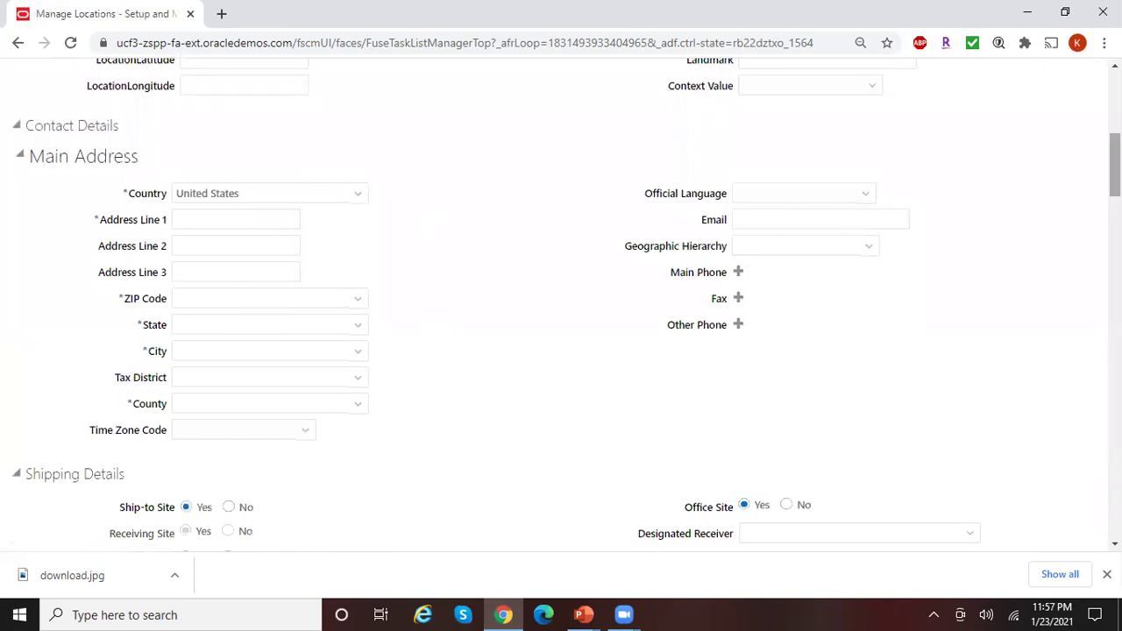
{"action": "left_click_drag", "start_coordinate": [1116, 166], "coordinate": [1115, 161]}
{"action": "scroll", "coordinate": [567, 302], "scroll_direction": "up", "scroll_amount": 1}
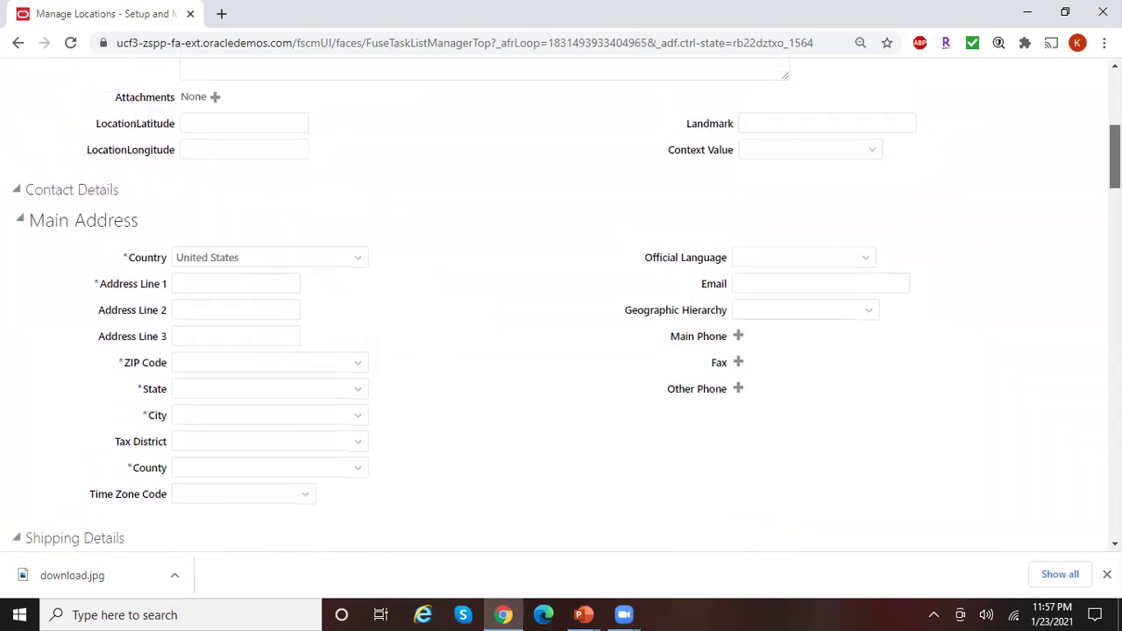
{"action": "scroll", "coordinate": [567, 306], "scroll_direction": "up", "scroll_amount": 3}
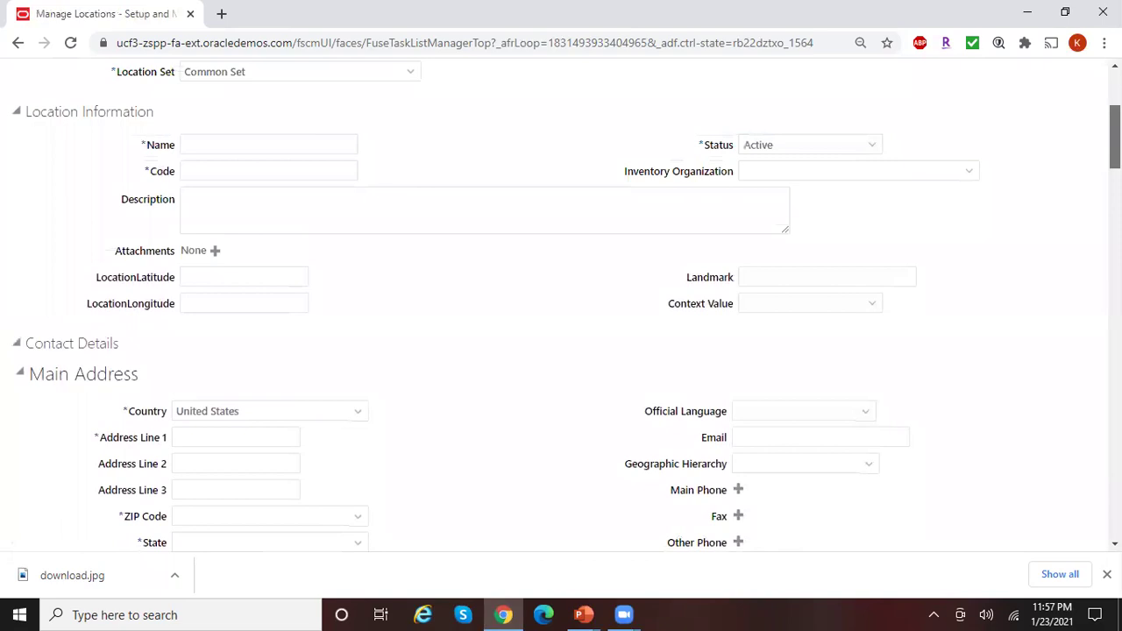
Enter Irving_Texas as the name of the new location.
{"action": "left_click", "coordinate": [269, 144]}
{"action": "type", "text": "IRving"}
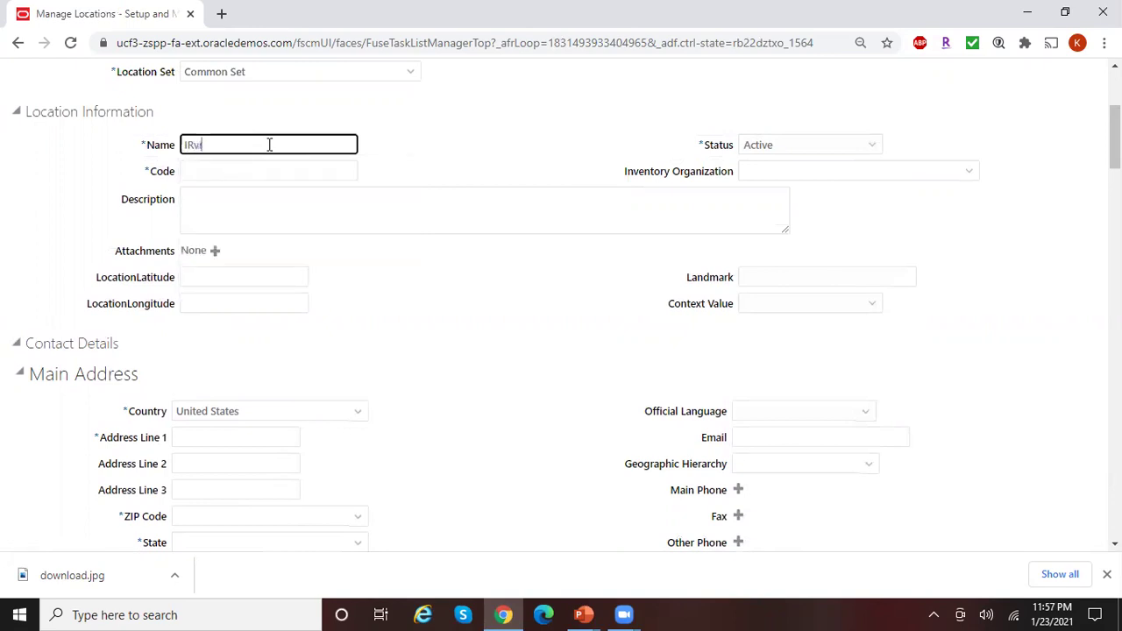
{"action": "key", "text": "BackSpace"}
{"action": "key", "text": "BackSpace"}
{"action": "key", "text": "BackSpace"}
{"action": "key", "text": "BackSpace"}
{"action": "key", "text": "BackSpace"}
{"action": "key", "text": "BackSpace"}
{"action": "type", "text": "Irving_Texas"}
Copy the location name Irving_Texas into the location's Code field.
{"action": "left_click_drag", "start_coordinate": [248, 149], "coordinate": [118, 120]}
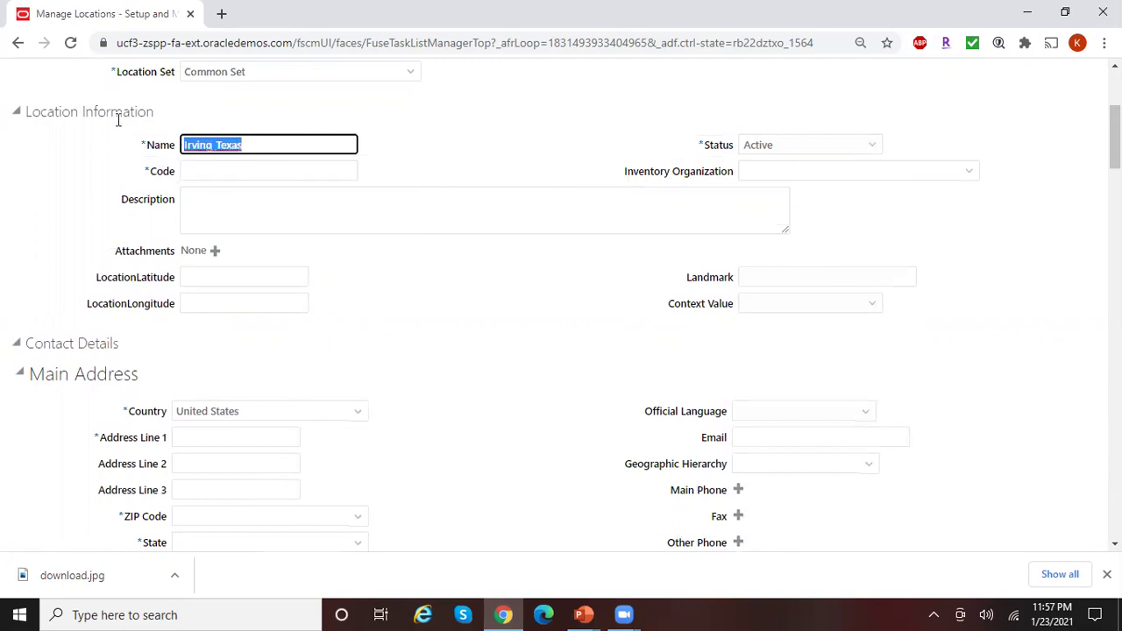
{"action": "key", "text": "ctrl+c"}
{"action": "left_click", "coordinate": [247, 169]}
{"action": "key", "text": "ctrl+v"}
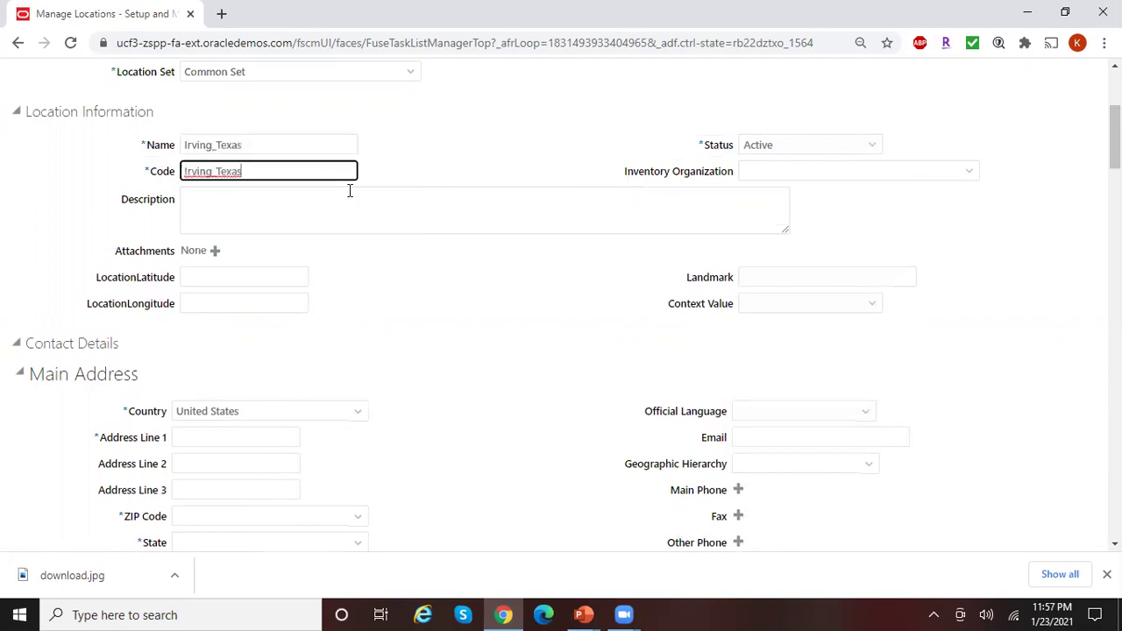
{"action": "left_click", "coordinate": [389, 222]}
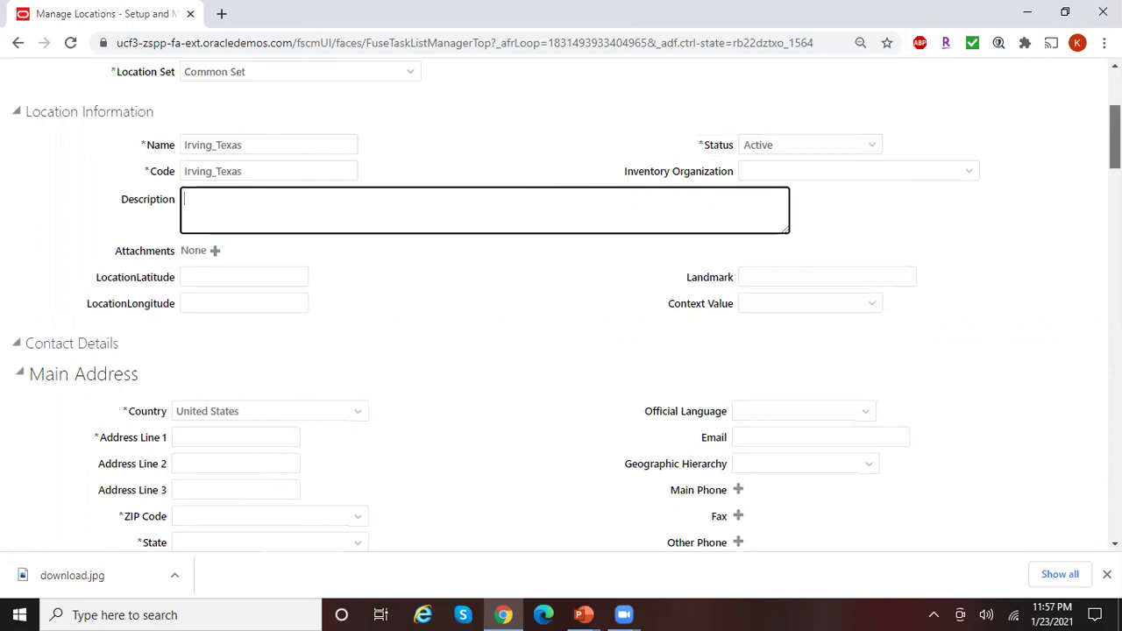
Look up ZIP code 75014 for the main address and select the Irving, Dallas, TX entry.
{"action": "scroll", "coordinate": [472, 307], "scroll_direction": "down", "scroll_amount": 3}
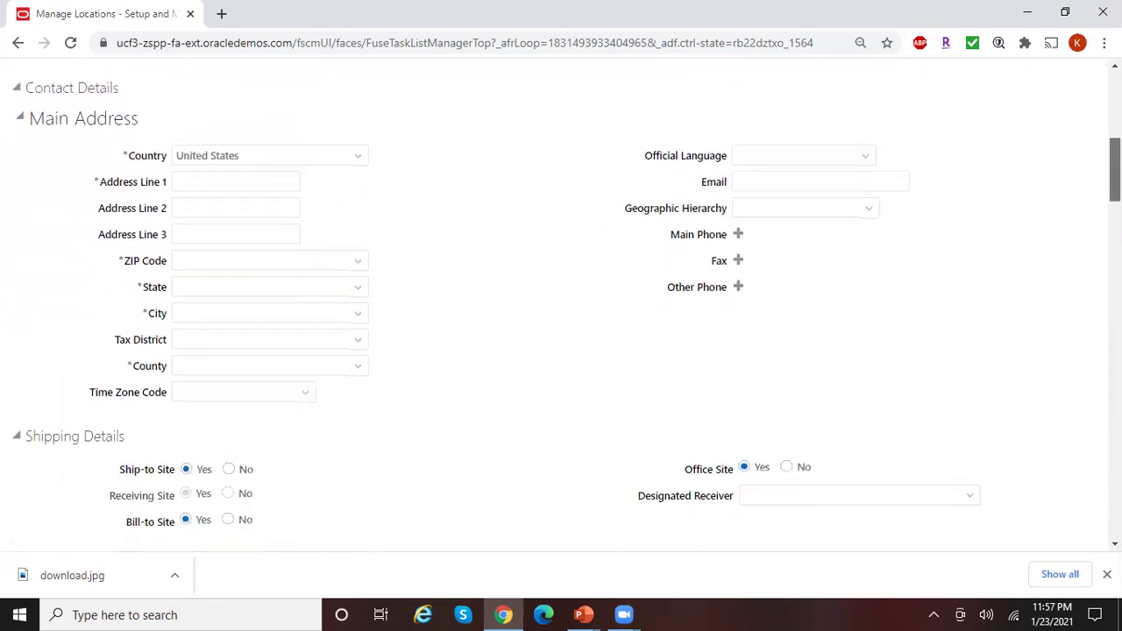
{"action": "left_click", "coordinate": [358, 261]}
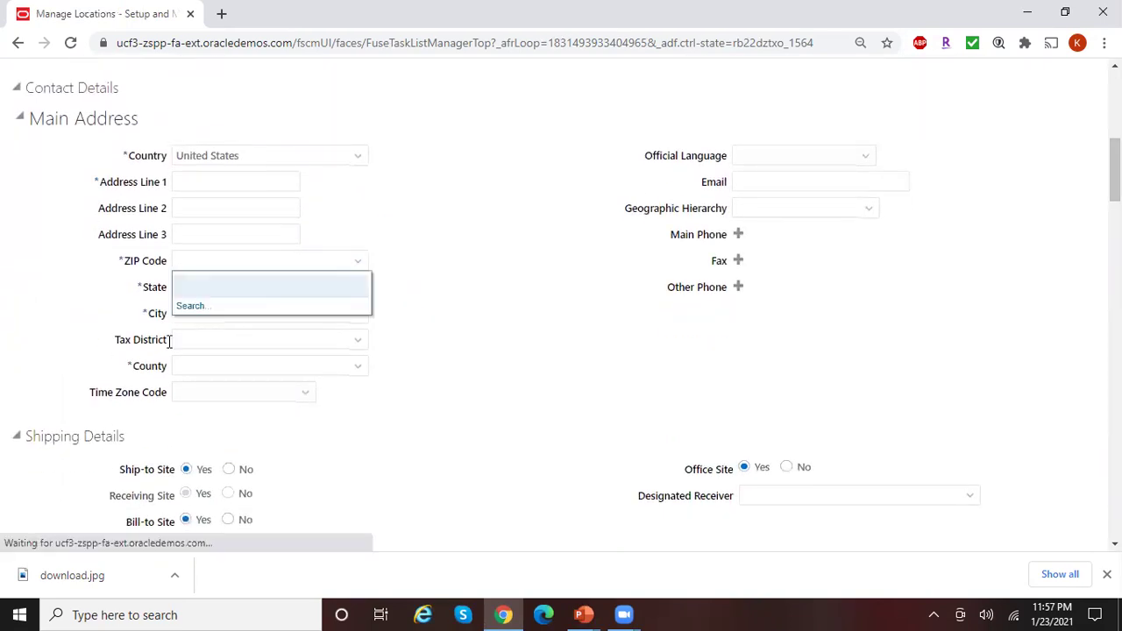
{"action": "left_click", "coordinate": [202, 309]}
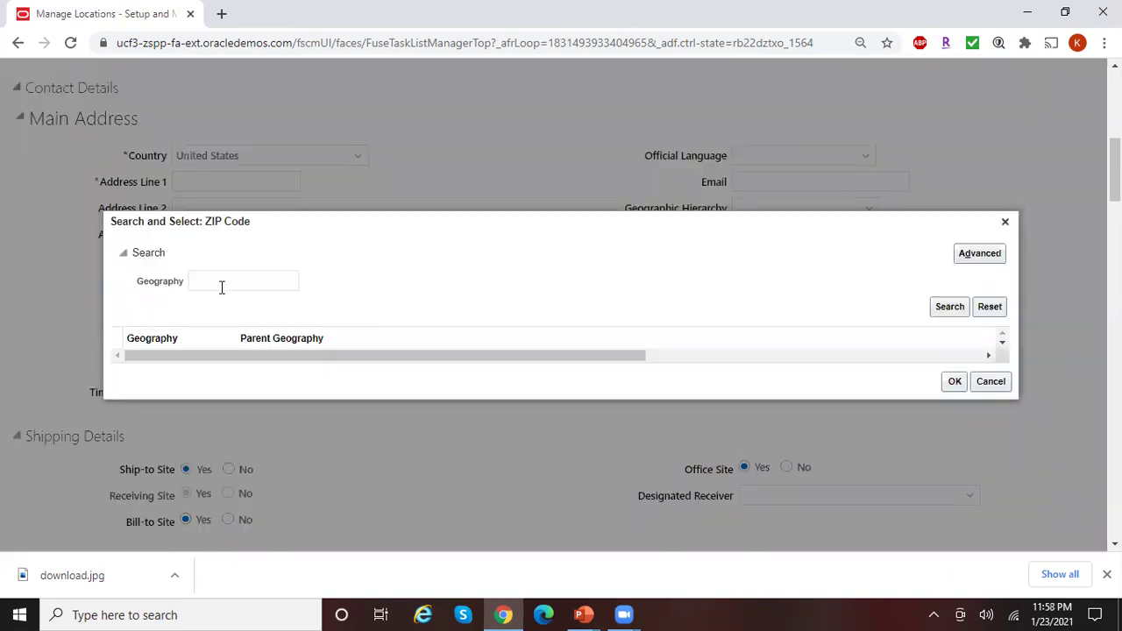
{"action": "left_click", "coordinate": [221, 282]}
{"action": "type", "text": "75014"}
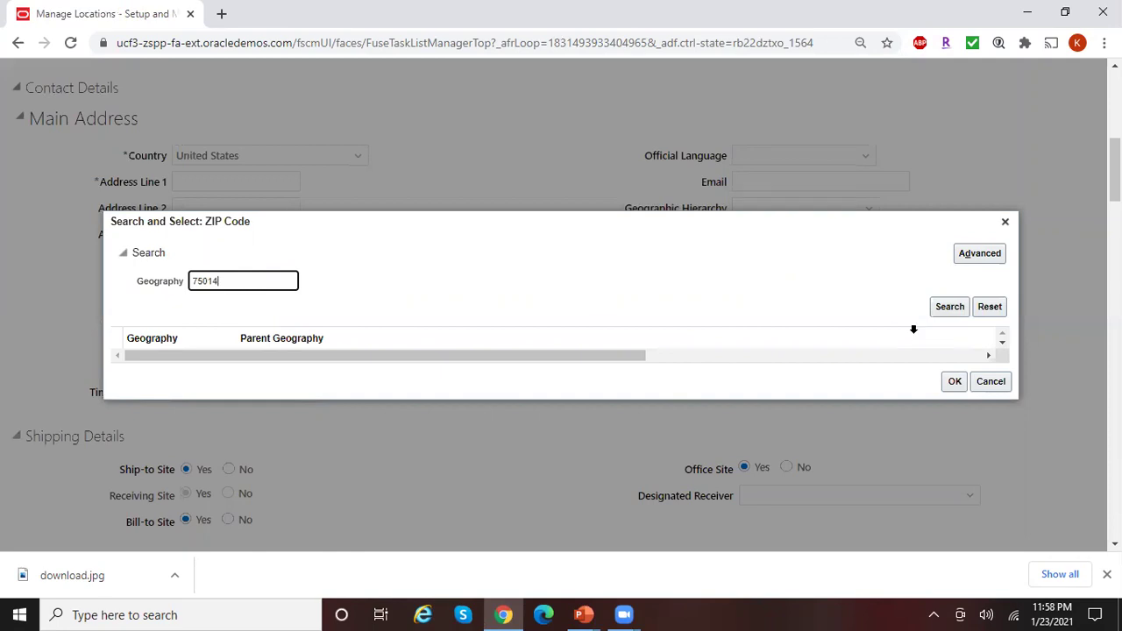
{"action": "left_click", "coordinate": [950, 310]}
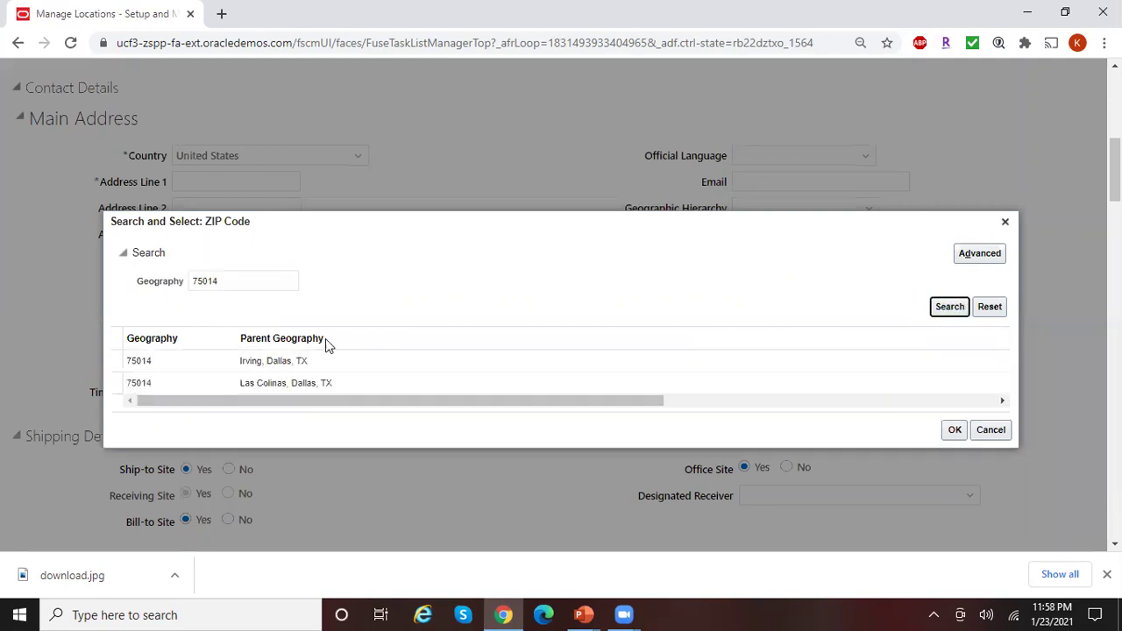
{"action": "left_click", "coordinate": [327, 337]}
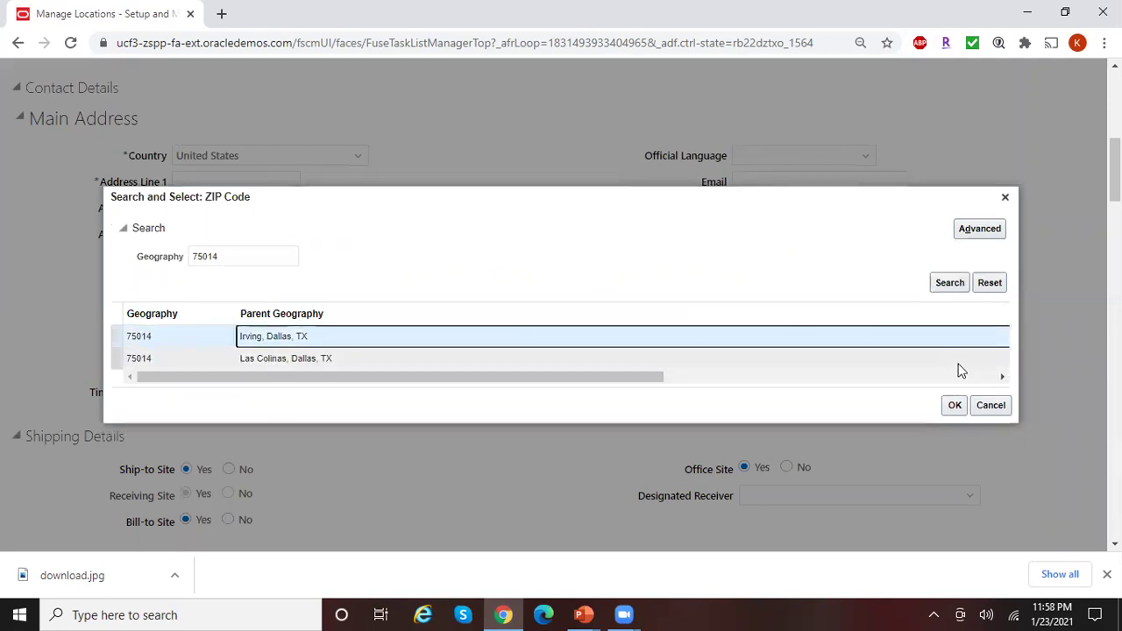
{"action": "left_click", "coordinate": [956, 405]}
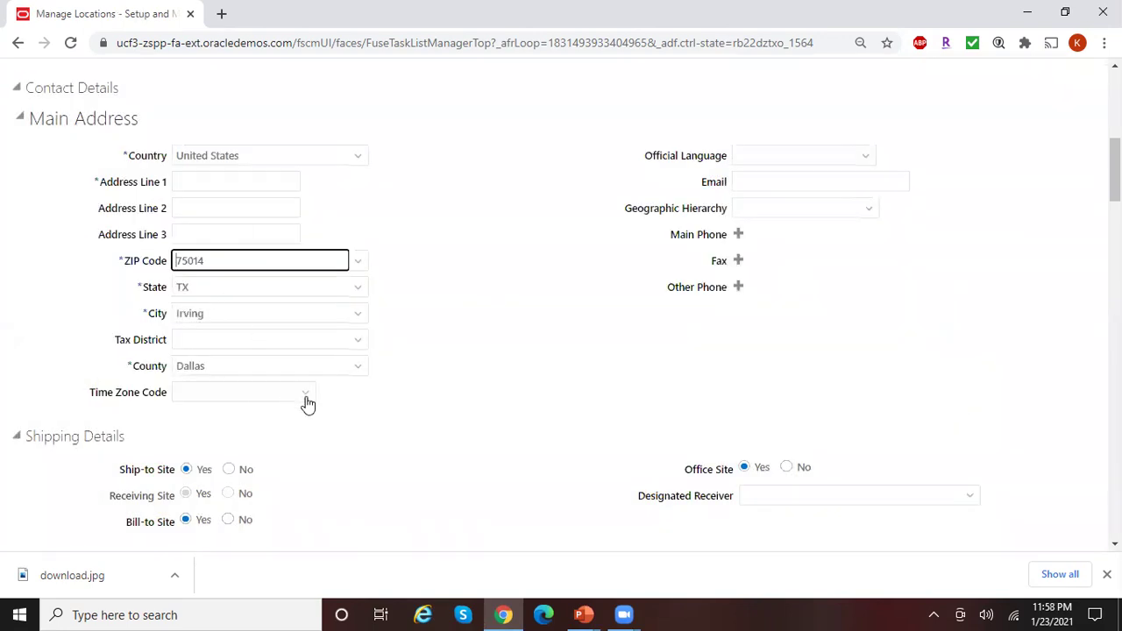
Enter 2225 as Address Line 1 of the location's main address.
{"action": "left_click", "coordinate": [244, 185]}
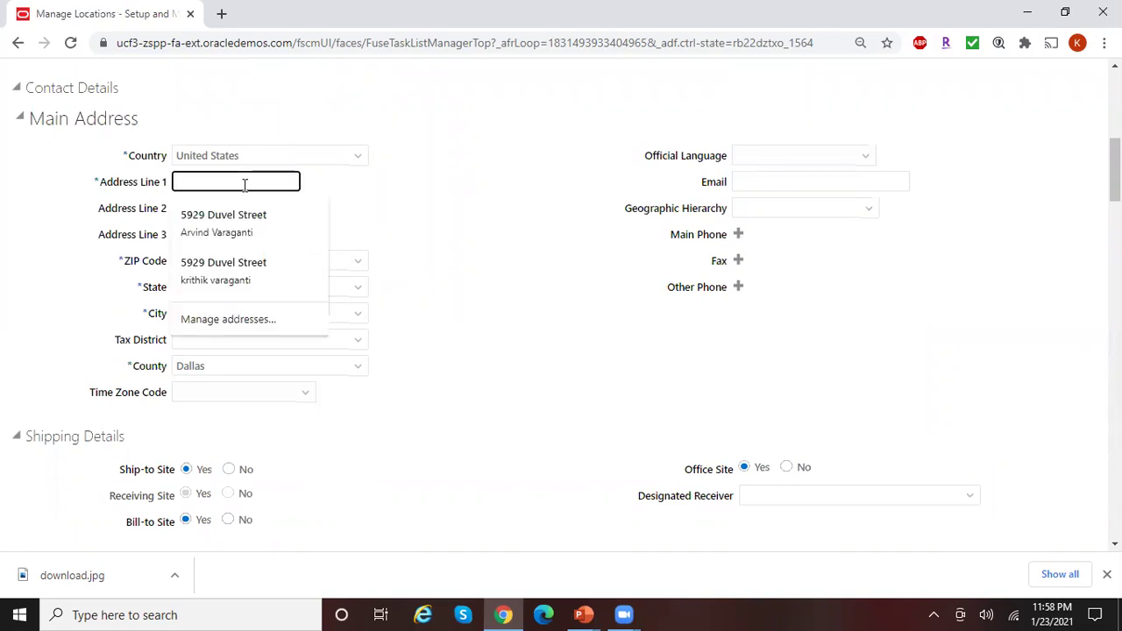
{"action": "type", "text": "2225"}
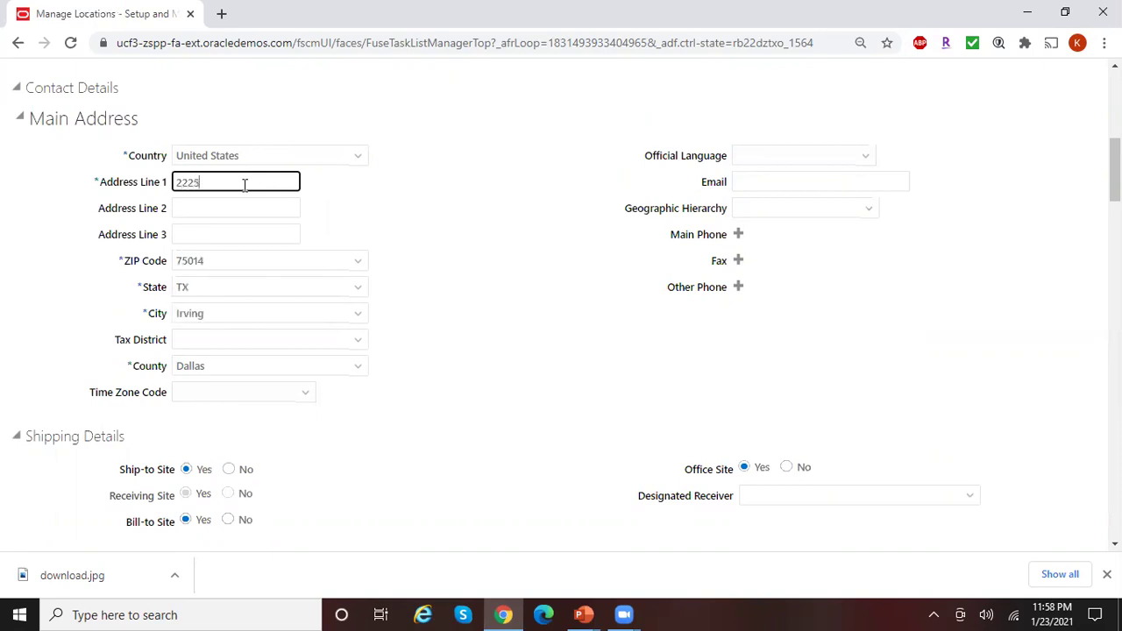
{"action": "left_click", "coordinate": [491, 219]}
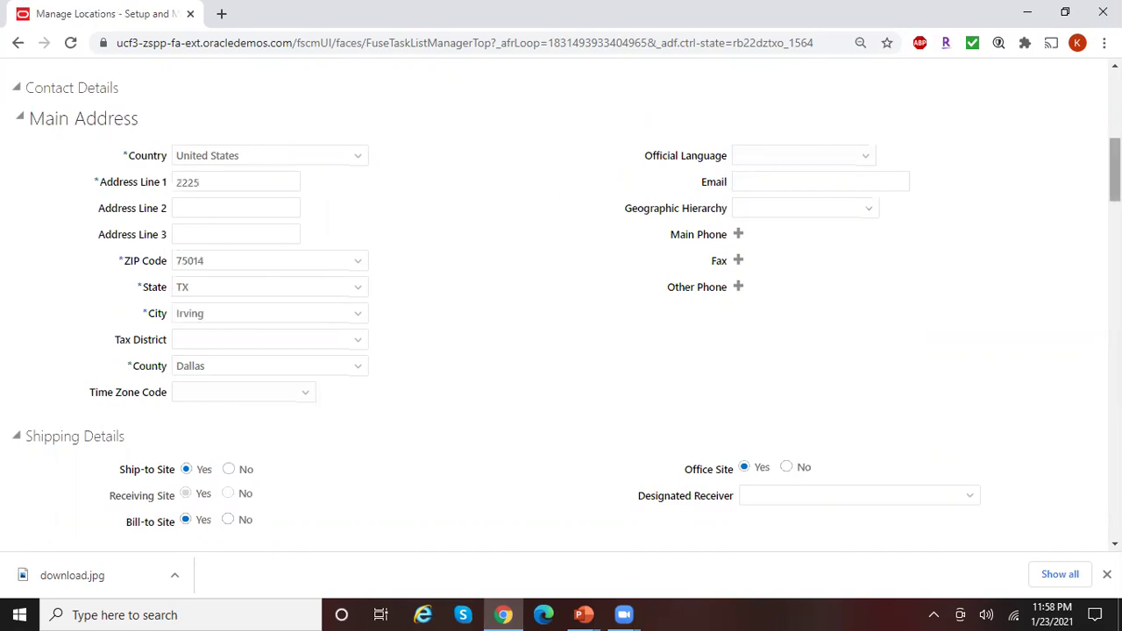
{"action": "scroll", "coordinate": [298, 426], "scroll_direction": "down", "scroll_amount": 2}
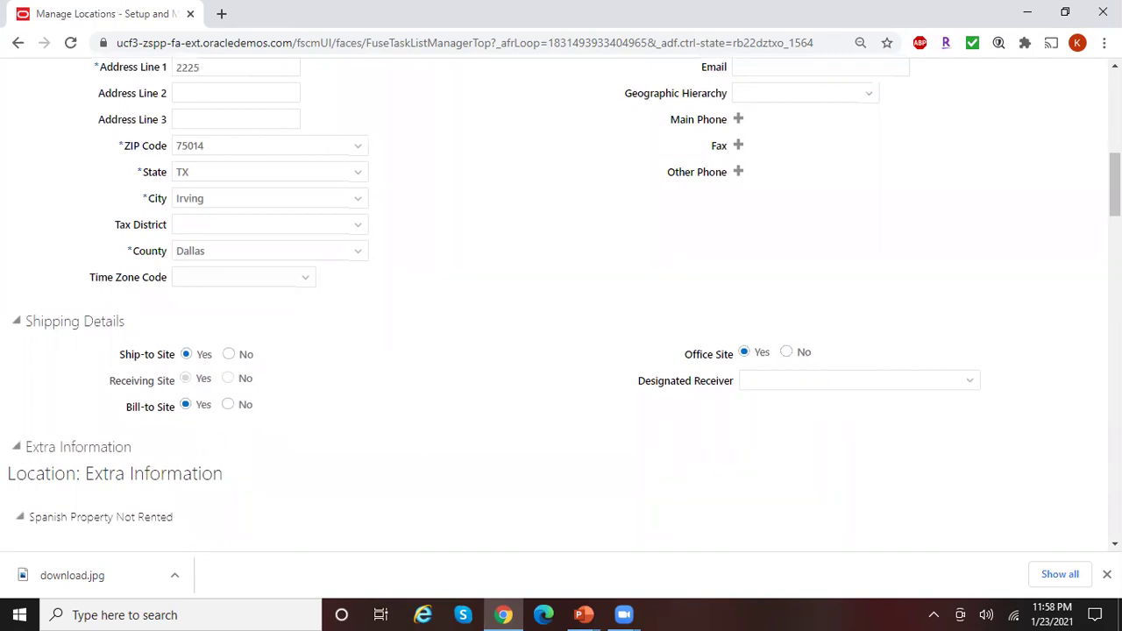
Try to save the new location with Irving_Texas as its name and code.
{"action": "scroll", "coordinate": [823, 385], "scroll_direction": "down", "scroll_amount": 3}
{"action": "scroll", "coordinate": [962, 123], "scroll_direction": "up", "scroll_amount": 10}
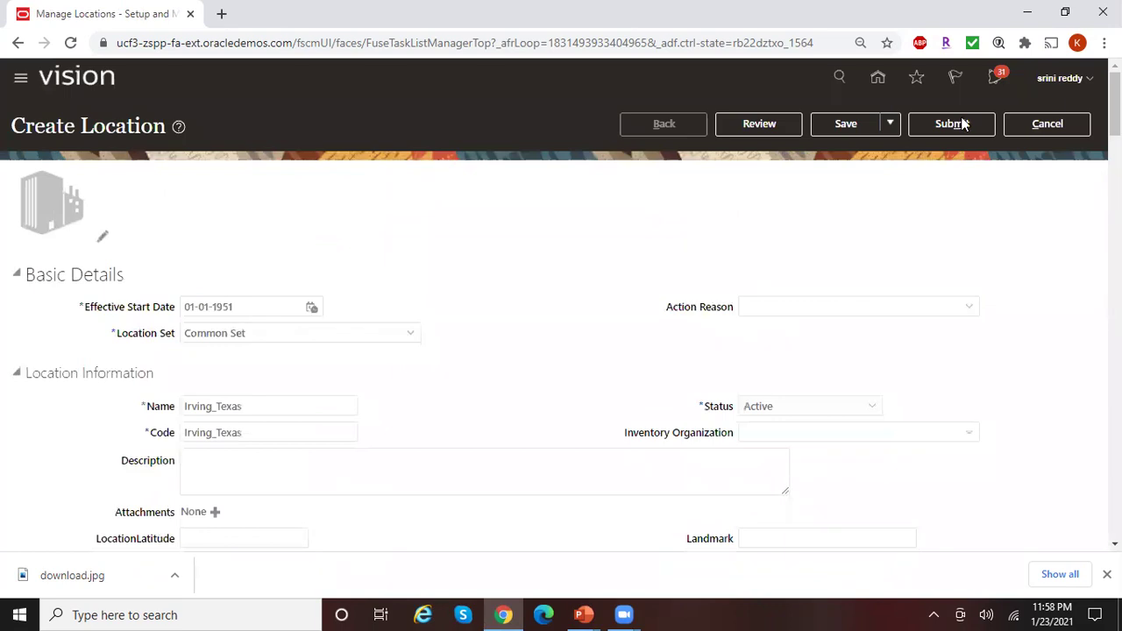
{"action": "left_click", "coordinate": [846, 128]}
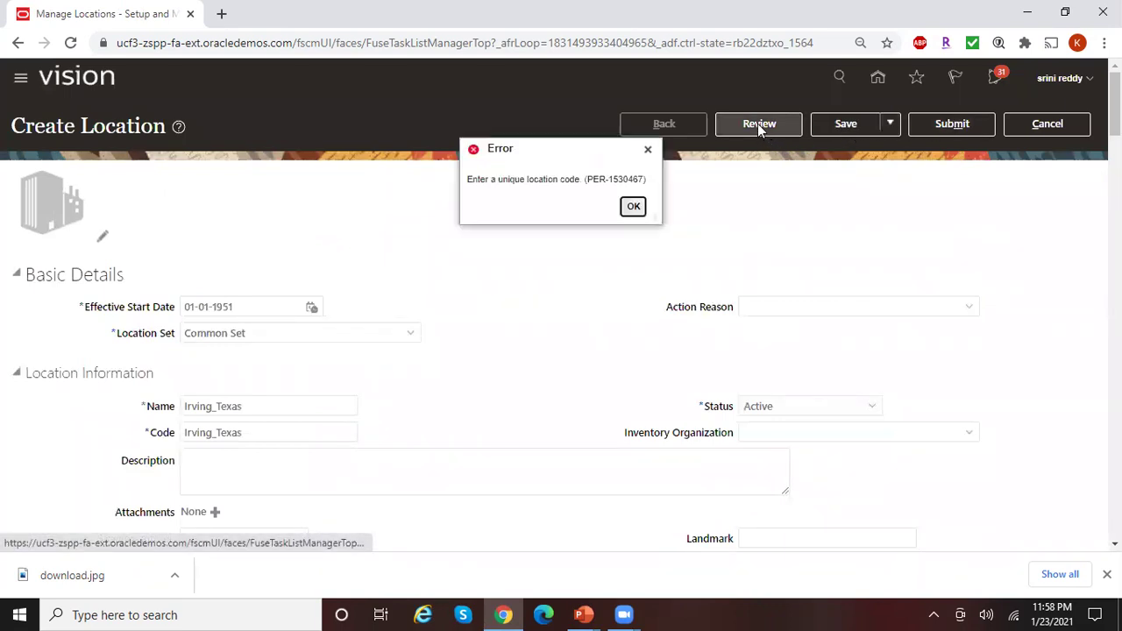
{"action": "left_click", "coordinate": [633, 207]}
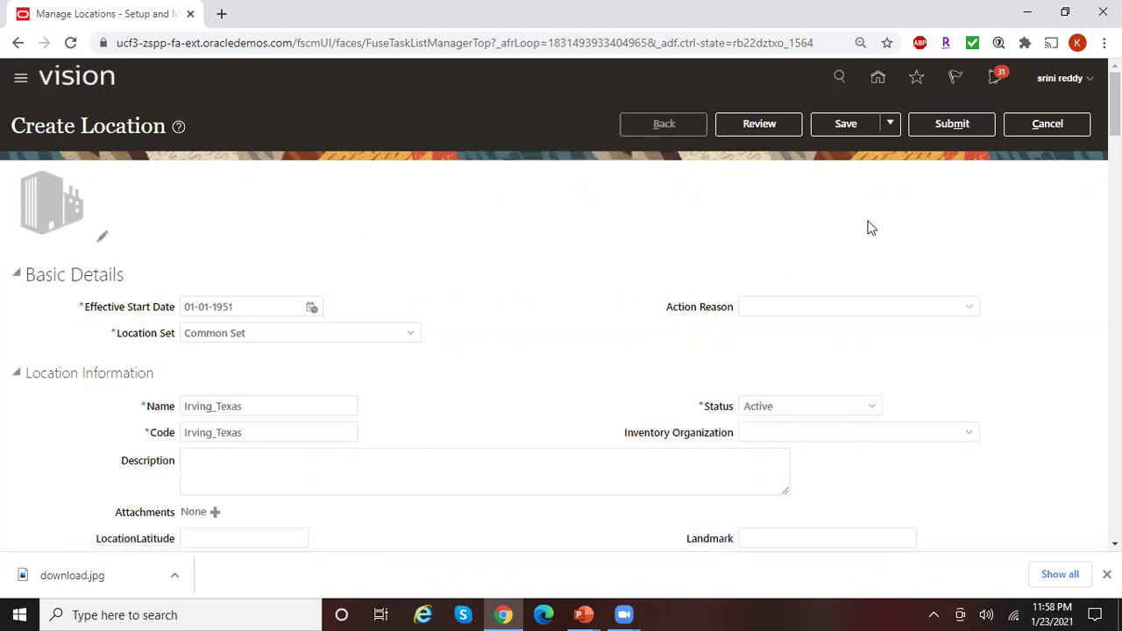
Change the location's name and code to Irving1_Texas and save the location.
{"action": "left_click", "coordinate": [212, 406]}
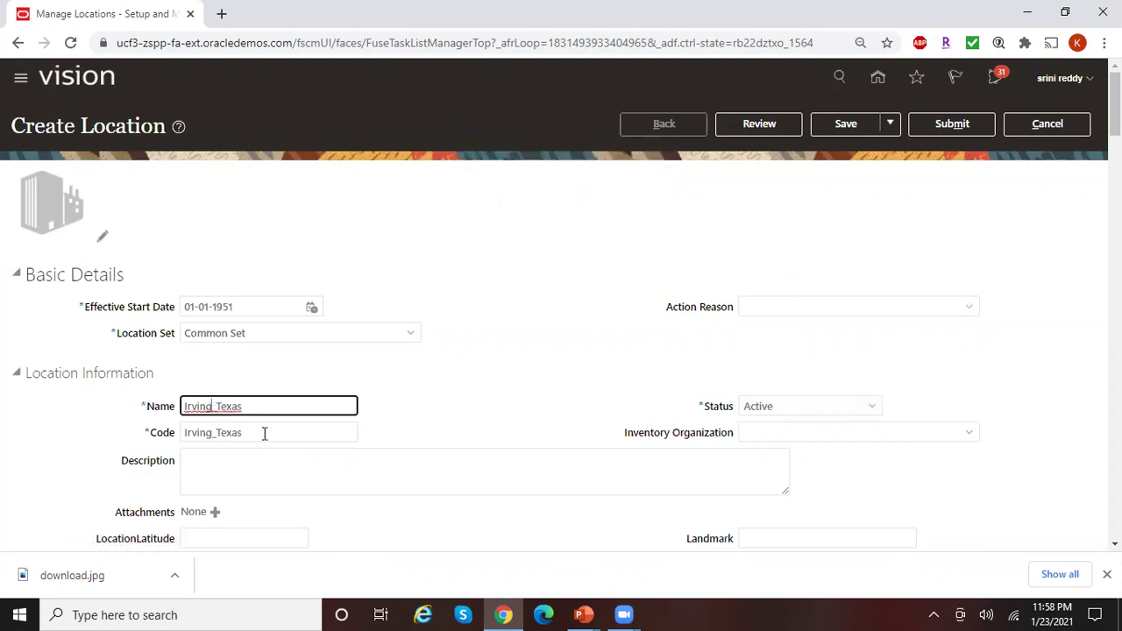
{"action": "type", "text": "1"}
{"action": "left_click", "coordinate": [213, 434]}
{"action": "type", "text": "1"}
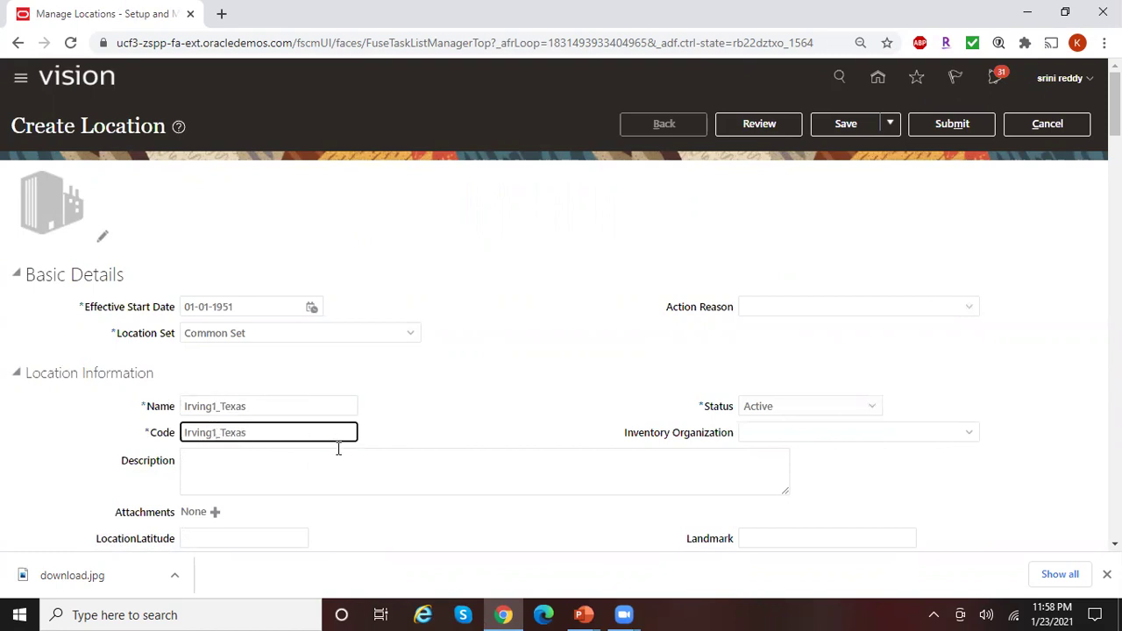
{"action": "left_click", "coordinate": [846, 124]}
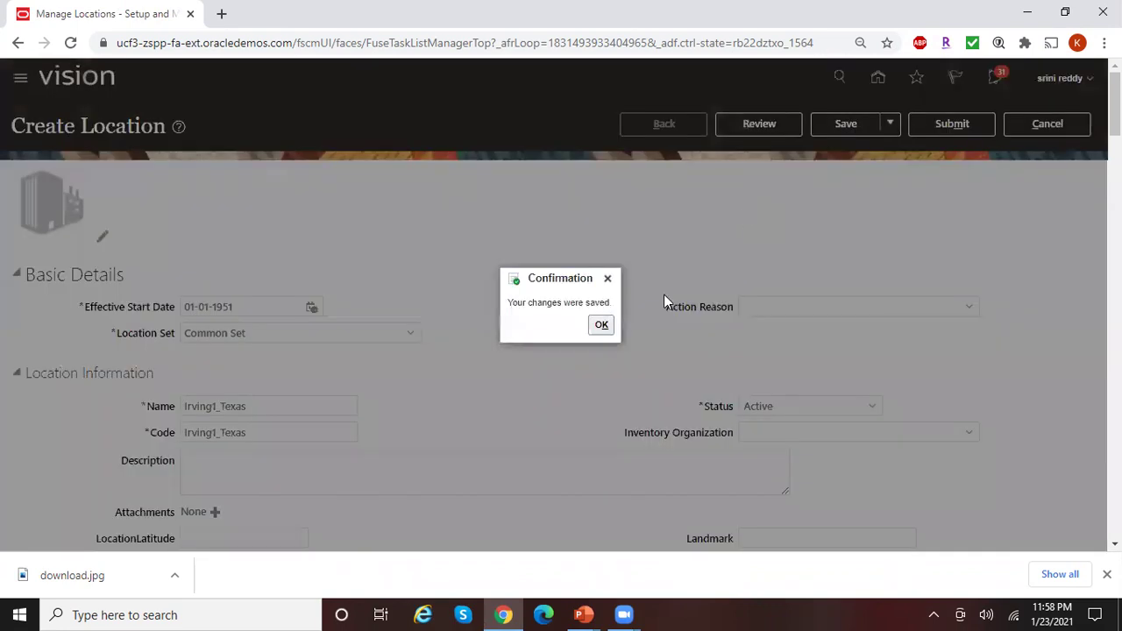
{"action": "left_click", "coordinate": [601, 326]}
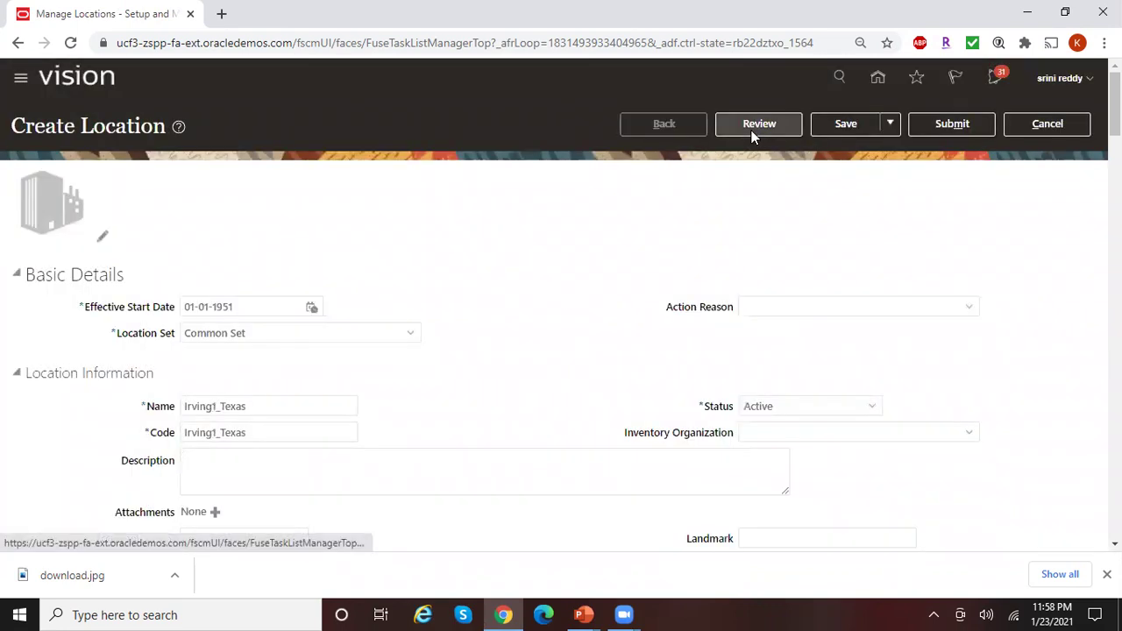
Review the Irving1_Texas location's details and submit the location.
{"action": "left_click", "coordinate": [752, 128]}
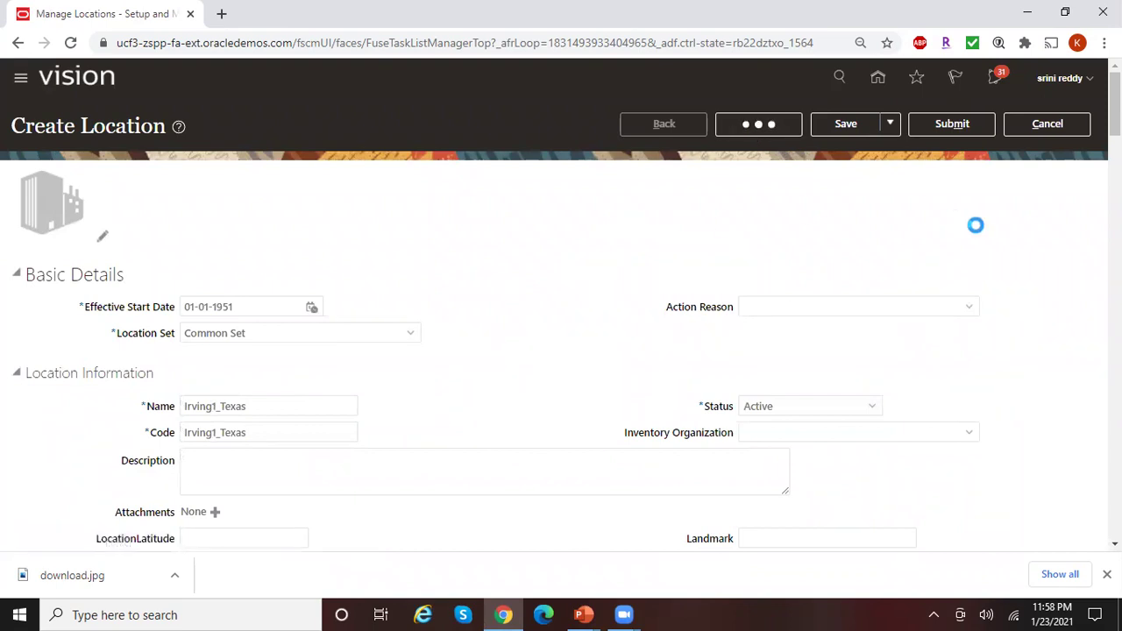
{"action": "scroll", "coordinate": [981, 232], "scroll_direction": "down", "scroll_amount": 12}
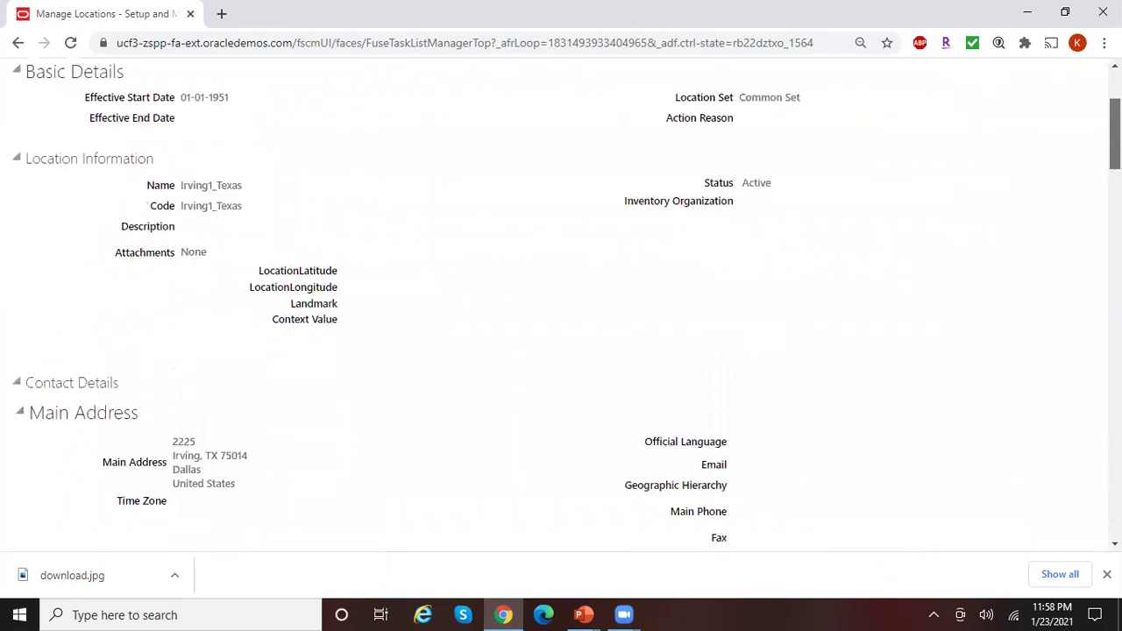
{"action": "scroll", "coordinate": [981, 233], "scroll_direction": "up", "scroll_amount": 12}
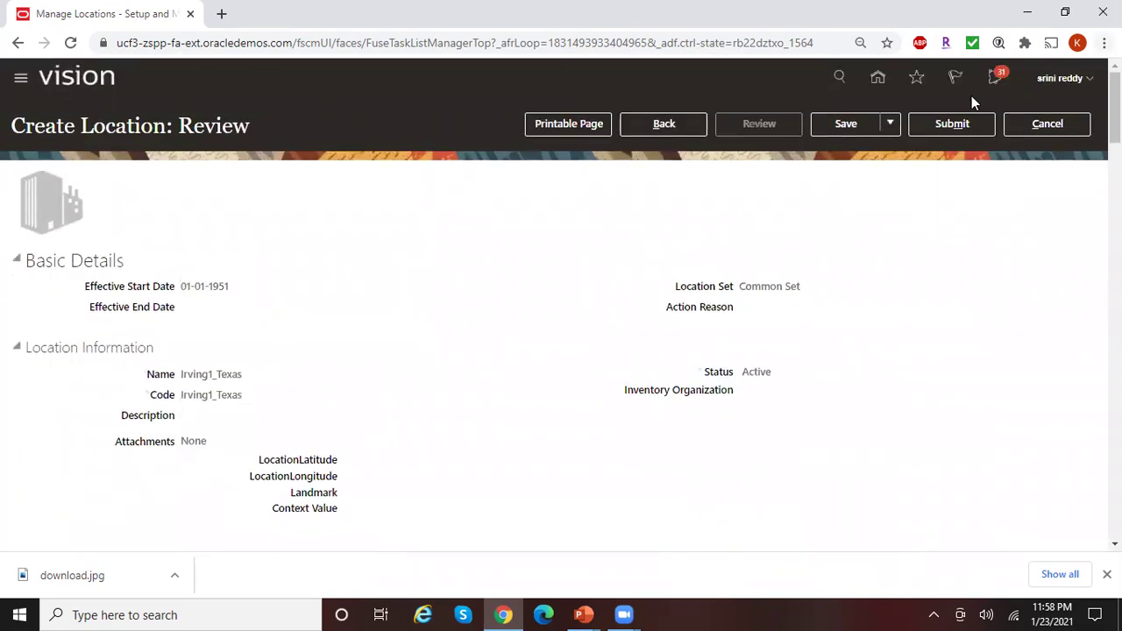
{"action": "left_click", "coordinate": [948, 124]}
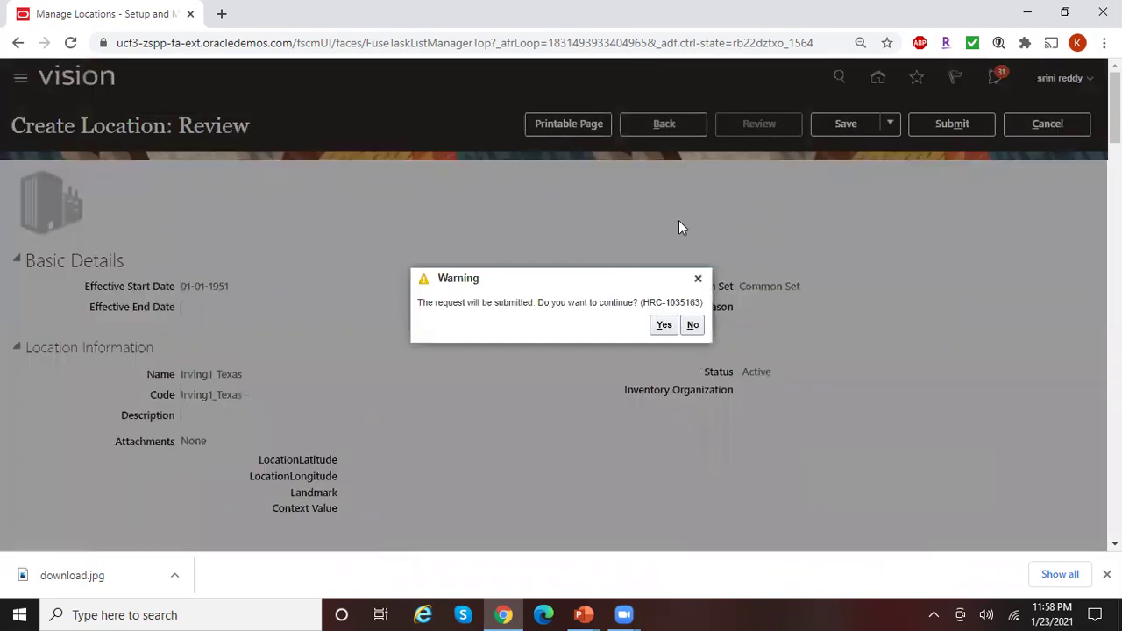
{"action": "left_click", "coordinate": [663, 325]}
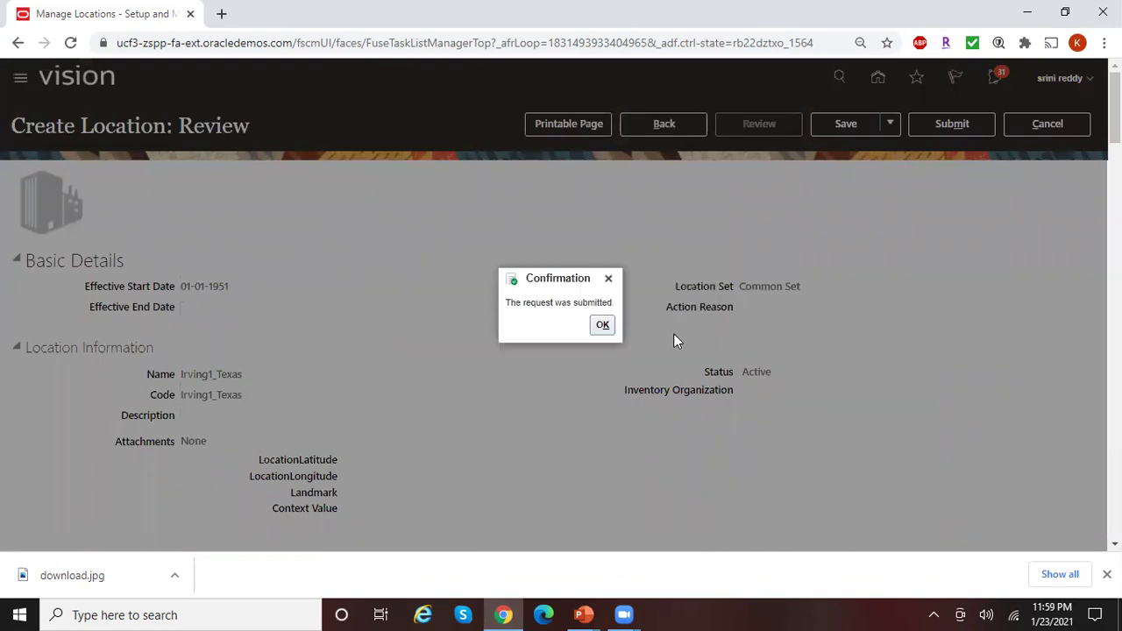
{"action": "left_click", "coordinate": [603, 326]}
Switch to the PowerPoint slide show to check the list of setup steps, and return to the browser.
{"action": "mouse_move", "coordinate": [583, 615]}
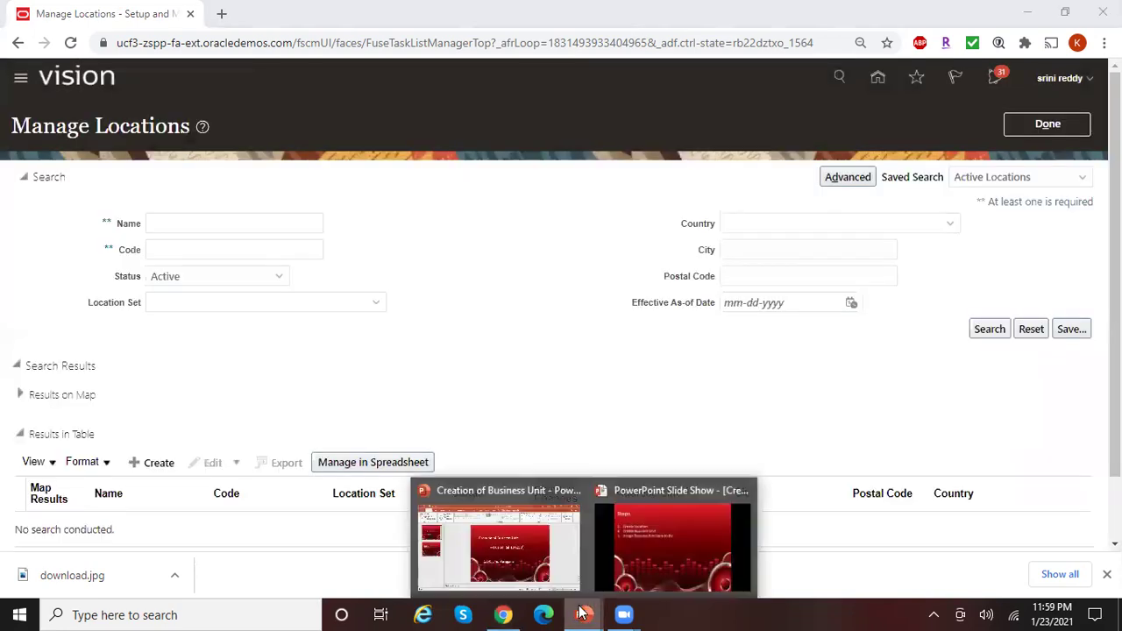
{"action": "left_click", "coordinate": [652, 567]}
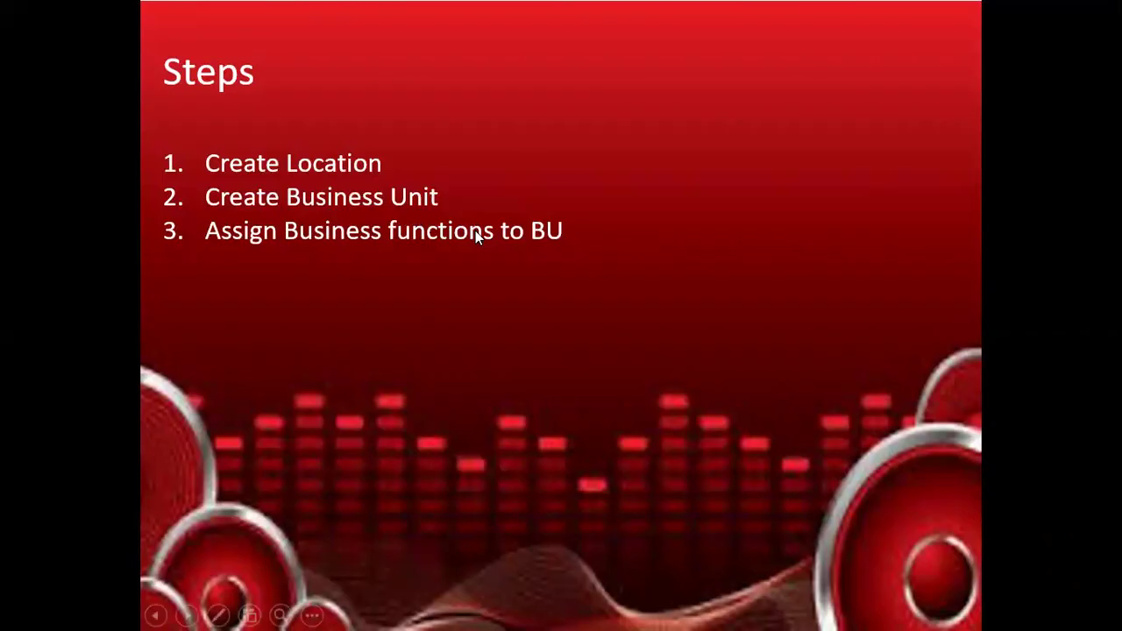
{"action": "key", "text": "alt+Tab"}
Finish managing locations, search the setup tasks for Manage%Business%Unit%, and open the task for managing business units.
{"action": "left_click", "coordinate": [1043, 125]}
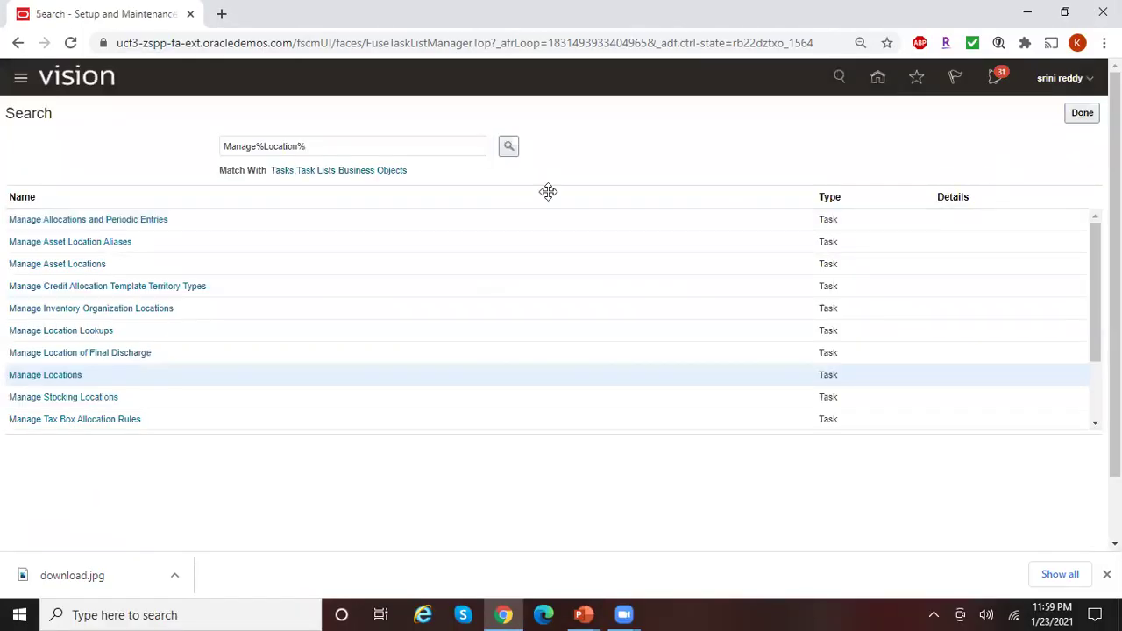
{"action": "left_click_drag", "start_coordinate": [304, 146], "coordinate": [60, 137]}
{"action": "type", "text": "M"}
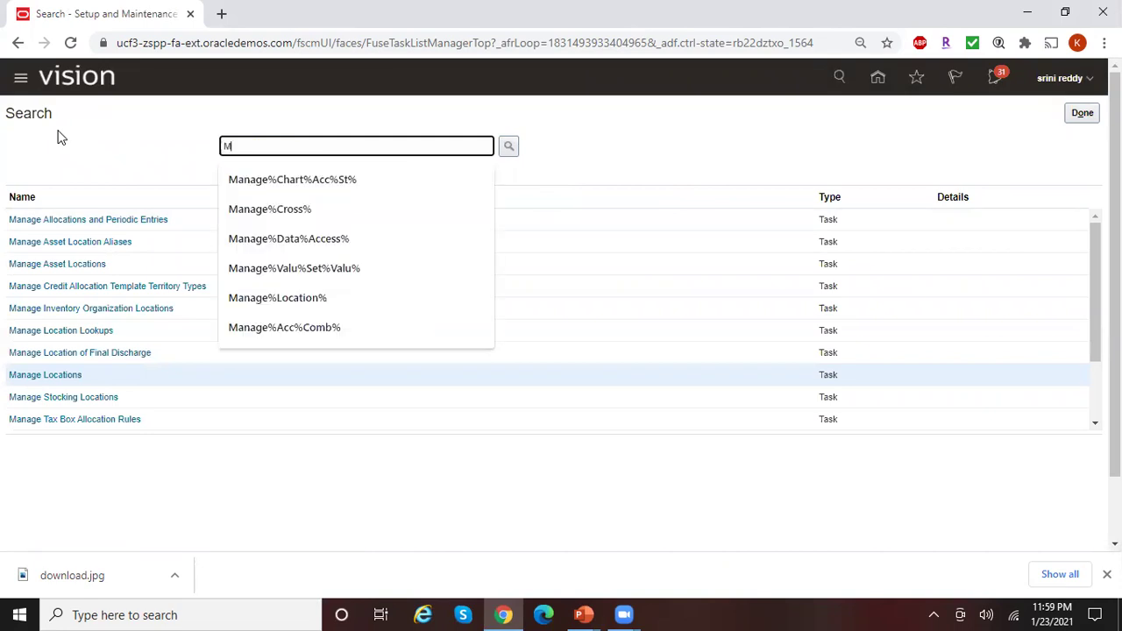
{"action": "type", "text": "anage%Business%Unit%"}
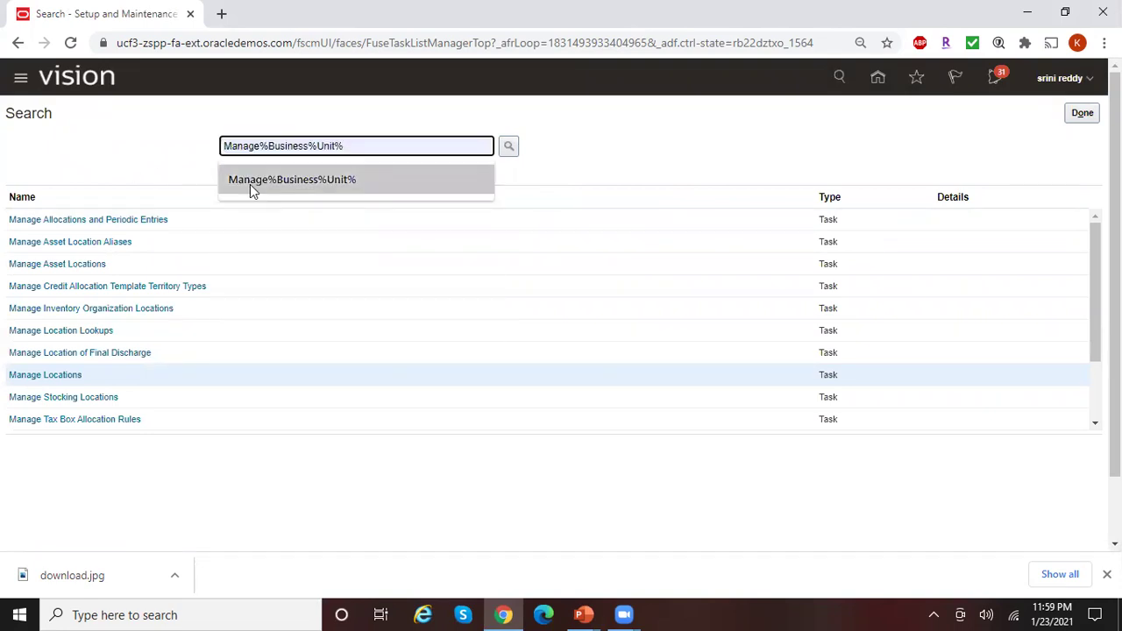
{"action": "left_click", "coordinate": [250, 185]}
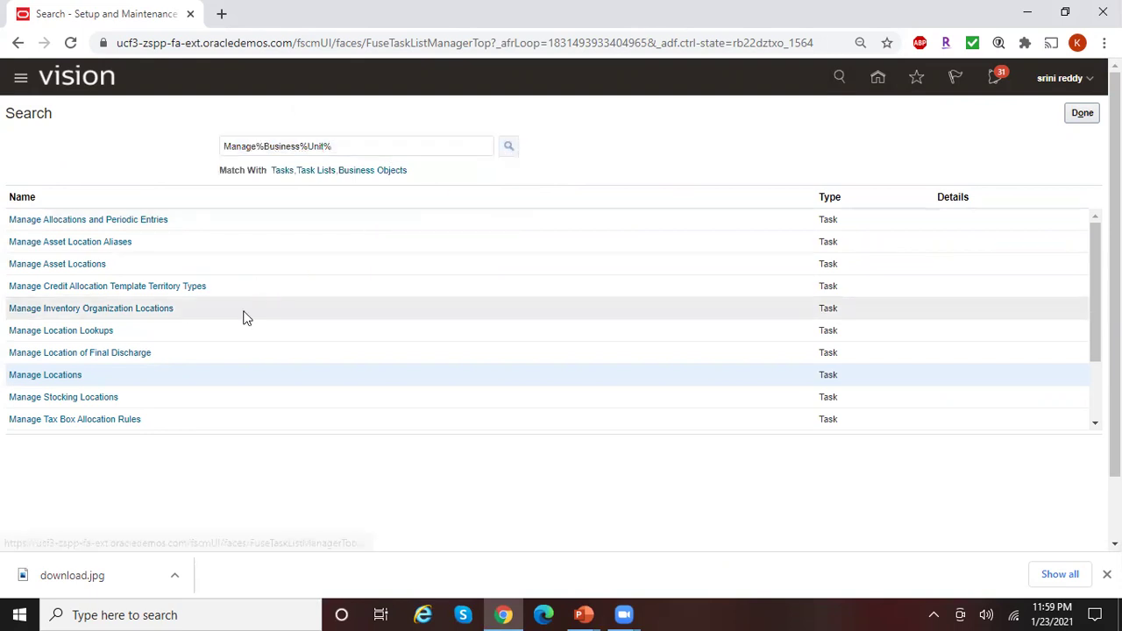
{"action": "left_click", "coordinate": [77, 266]}
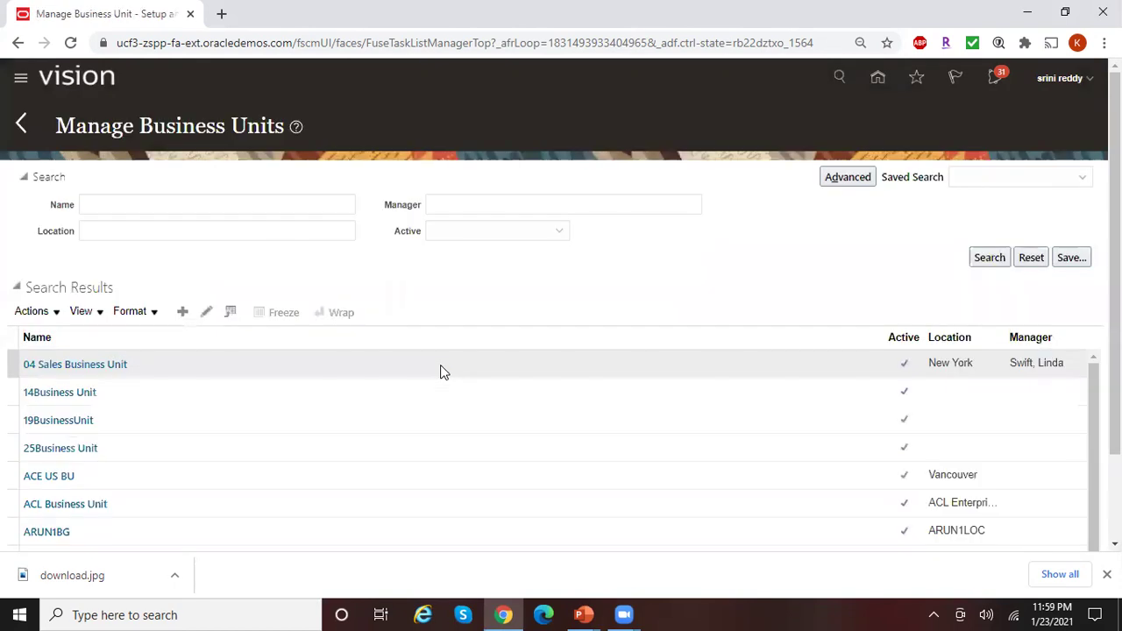
Start a new business unit and name it Reliance Telecomm.
{"action": "left_click", "coordinate": [182, 314]}
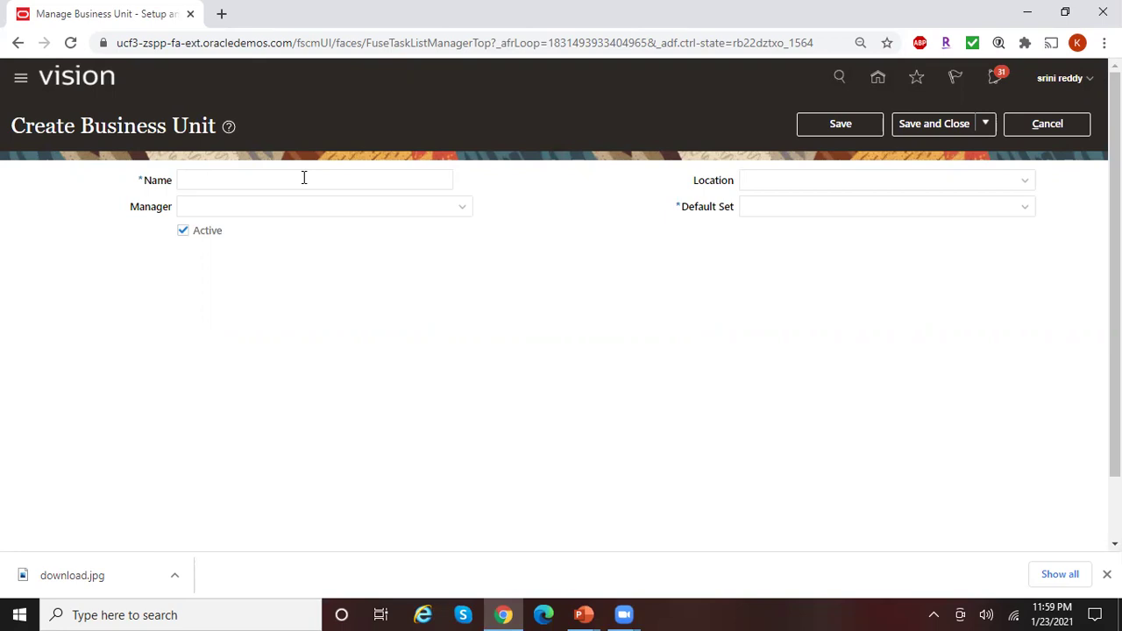
{"action": "left_click", "coordinate": [304, 178]}
{"action": "type", "text": "Rel"}
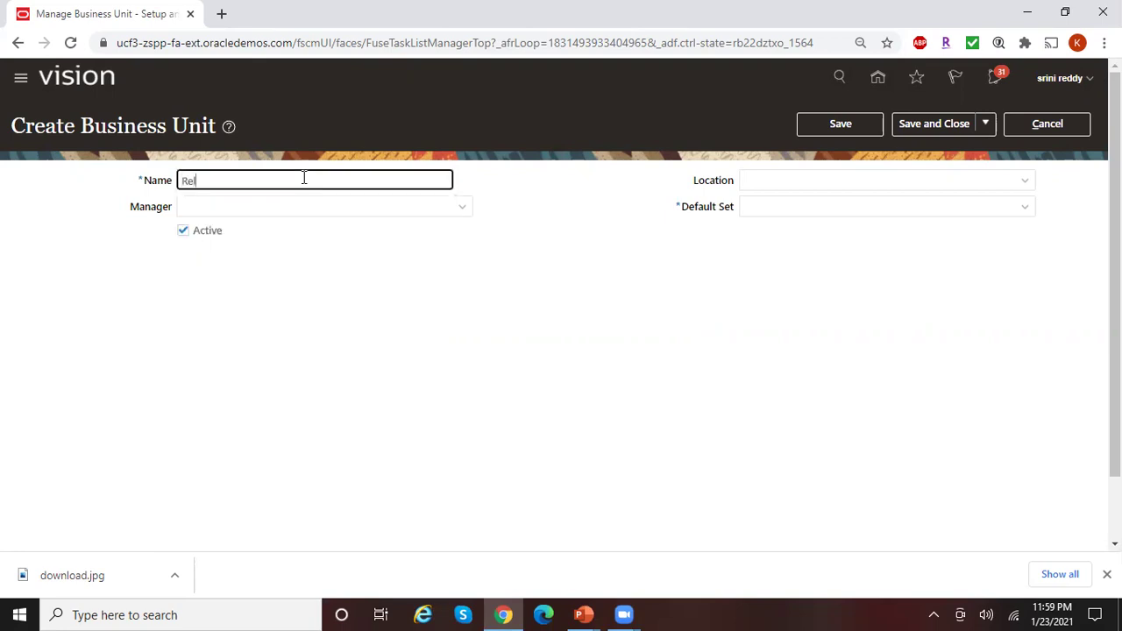
{"action": "type", "text": "iance Telecomm"}
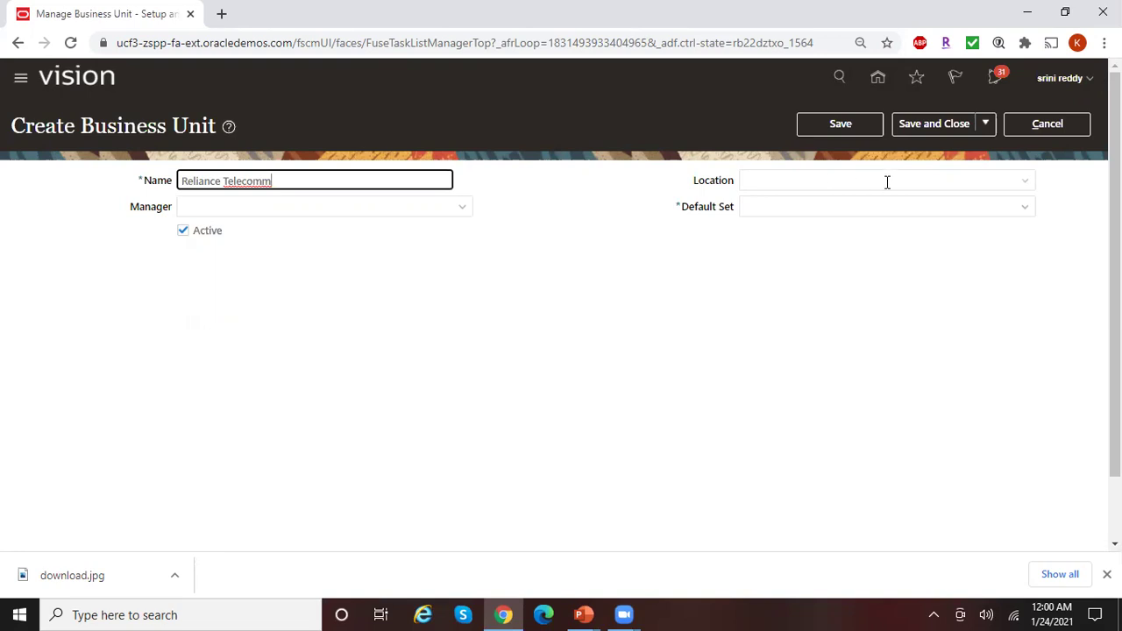
Search locations by the name Irving1%Texas and assign Irving1_Texas as the business unit's location.
{"action": "left_click", "coordinate": [1024, 180]}
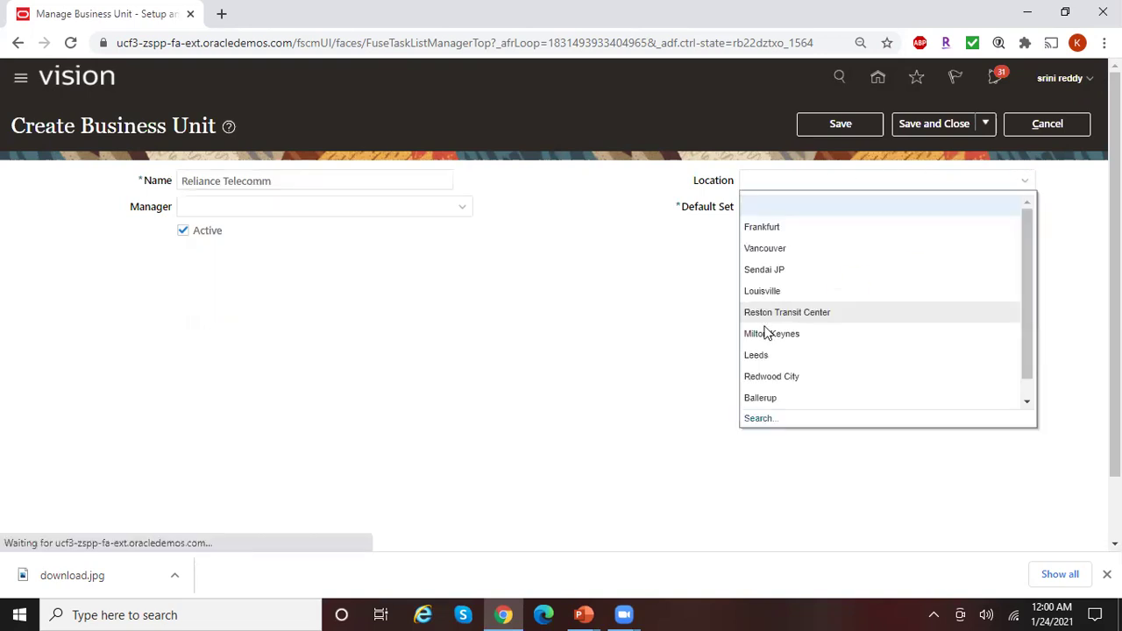
{"action": "left_click", "coordinate": [769, 421]}
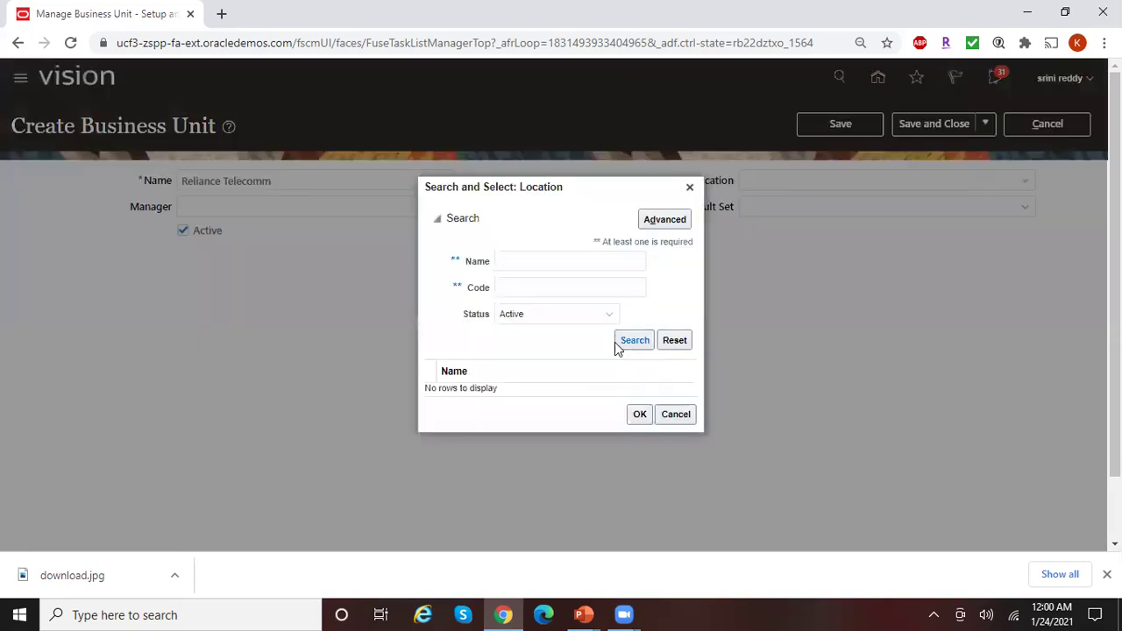
{"action": "left_click", "coordinate": [506, 262]}
{"action": "type", "text": "Ir"}
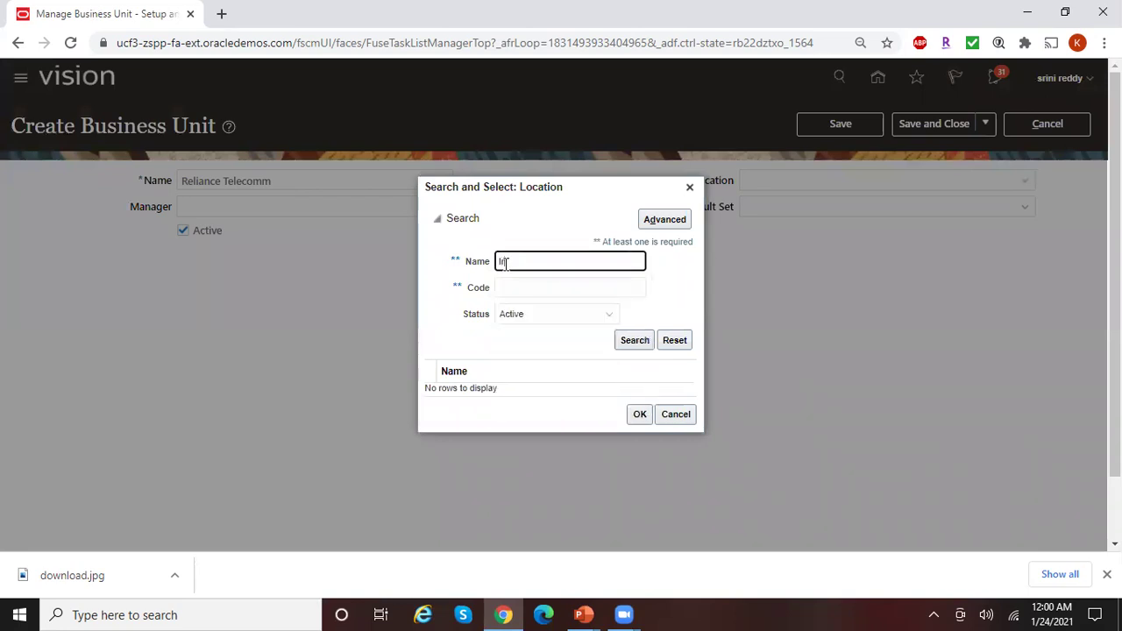
{"action": "type", "text": "ving%Texas"}
{"action": "left_click", "coordinate": [522, 261]}
{"action": "type", "text": "1"}
{"action": "left_click", "coordinate": [635, 340]}
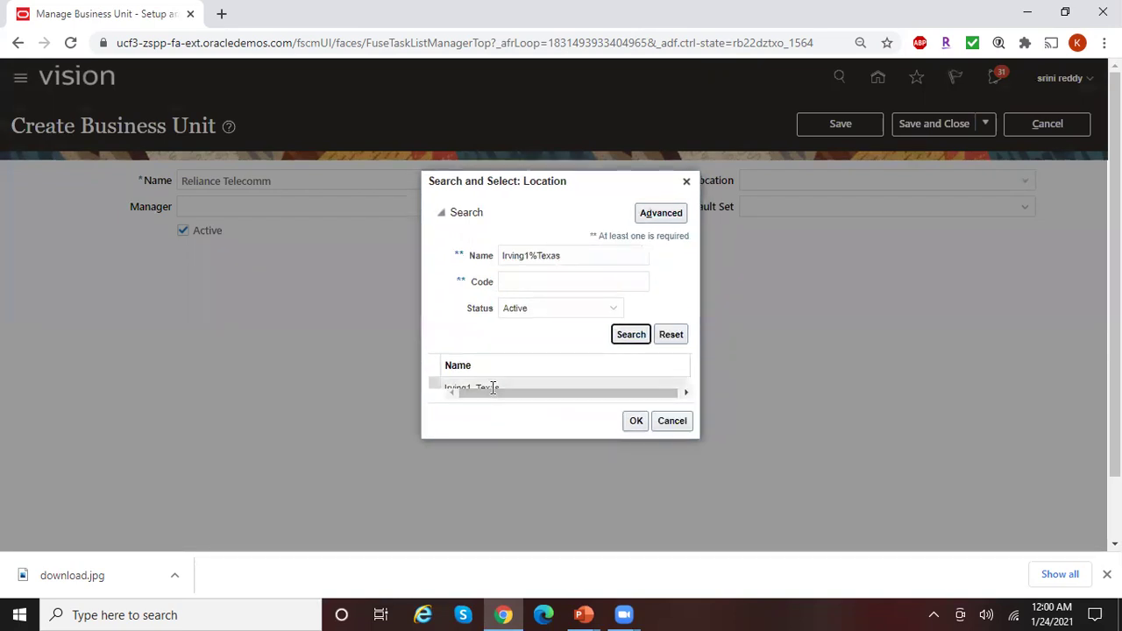
{"action": "left_click", "coordinate": [492, 387]}
{"action": "left_click", "coordinate": [635, 422]}
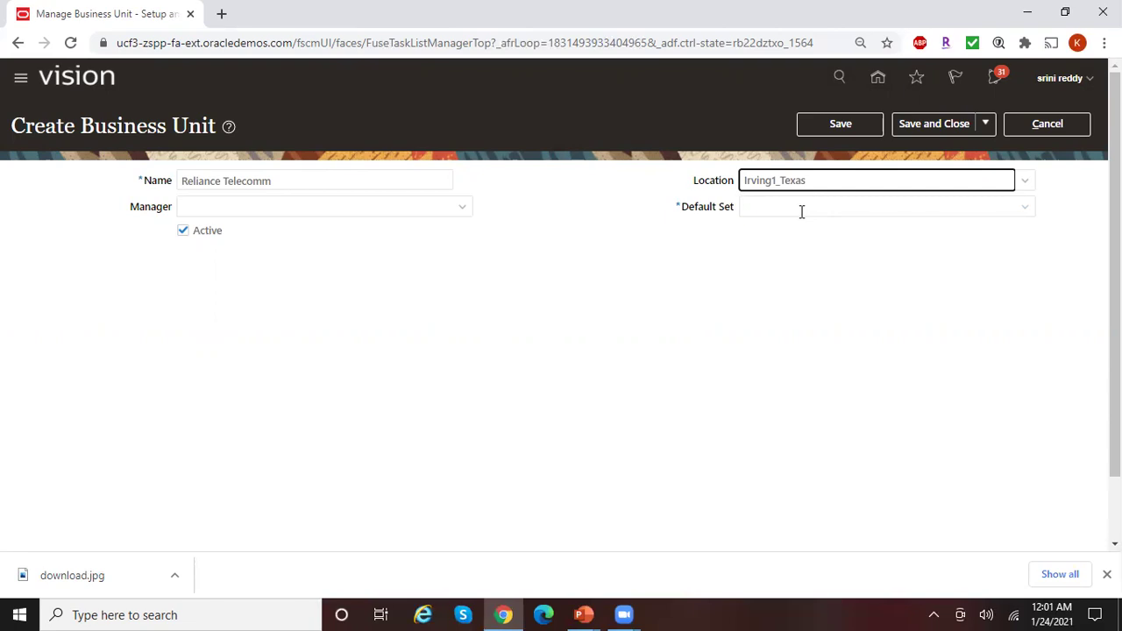
Set the business unit's default set to COMMON, searching by the code Common%, and try to save and close the business unit.
{"action": "left_click", "coordinate": [1025, 208]}
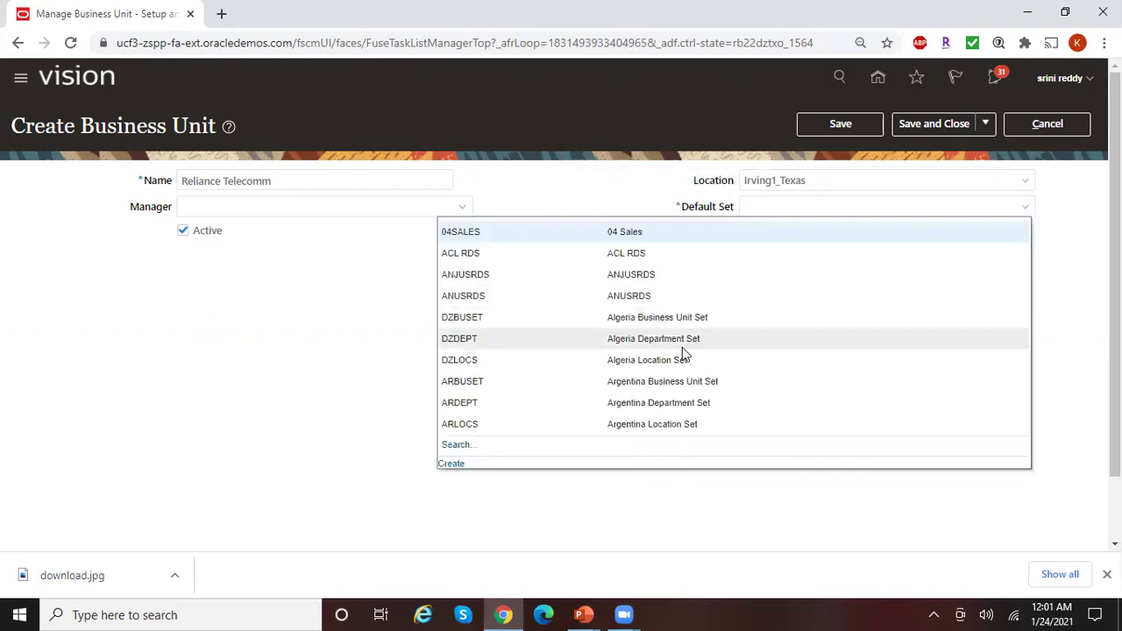
{"action": "left_click", "coordinate": [455, 446]}
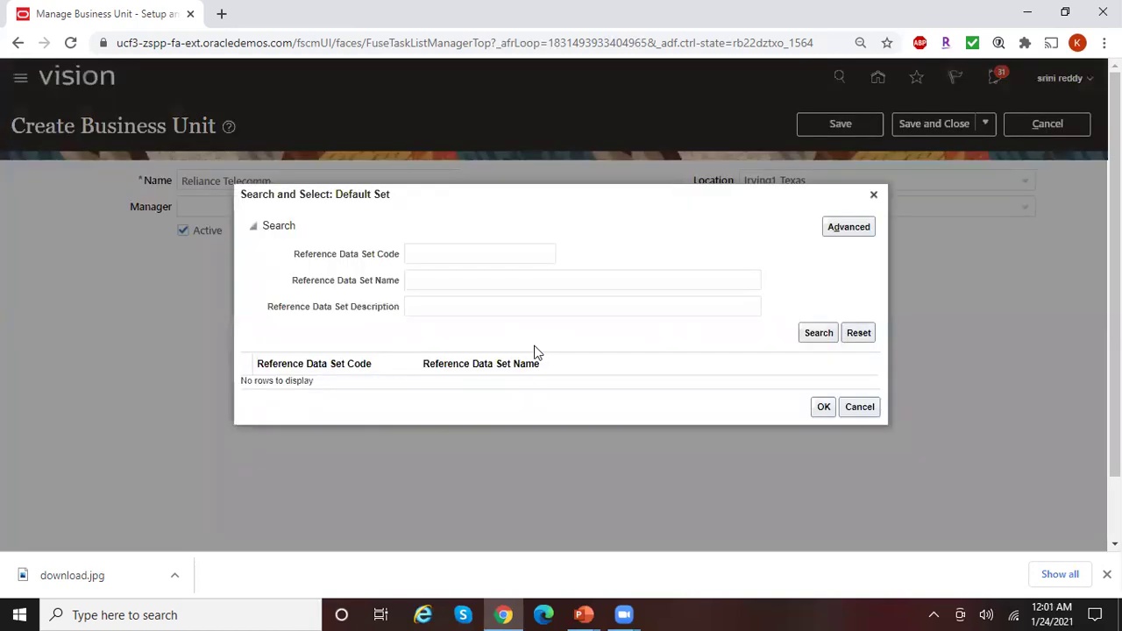
{"action": "left_click", "coordinate": [458, 254]}
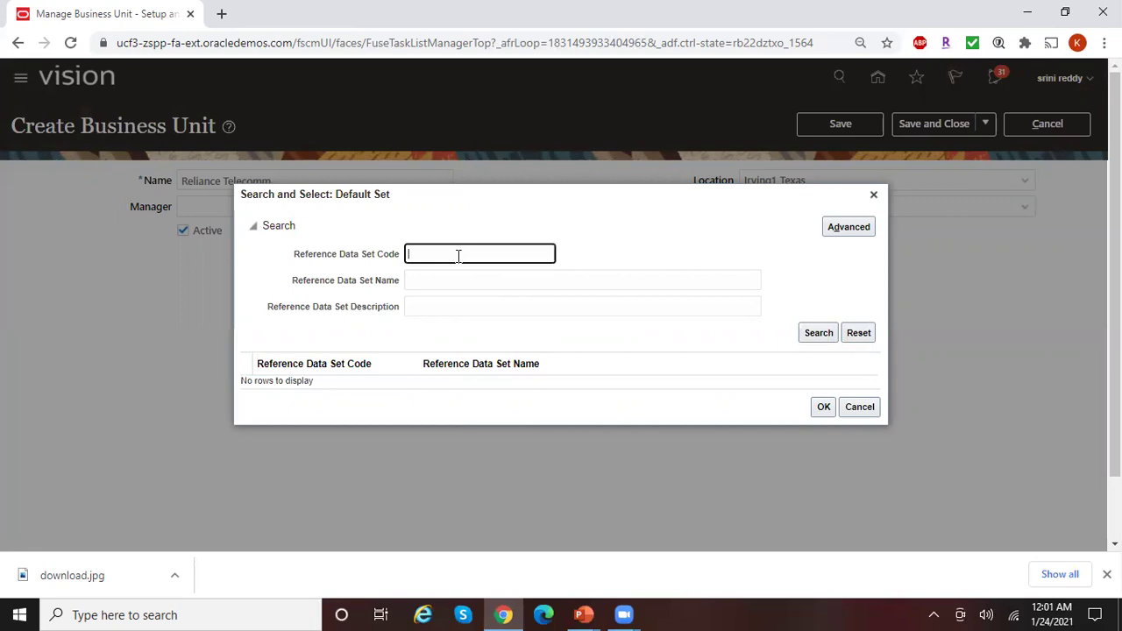
{"action": "type", "text": "Common%"}
{"action": "left_click", "coordinate": [819, 332]}
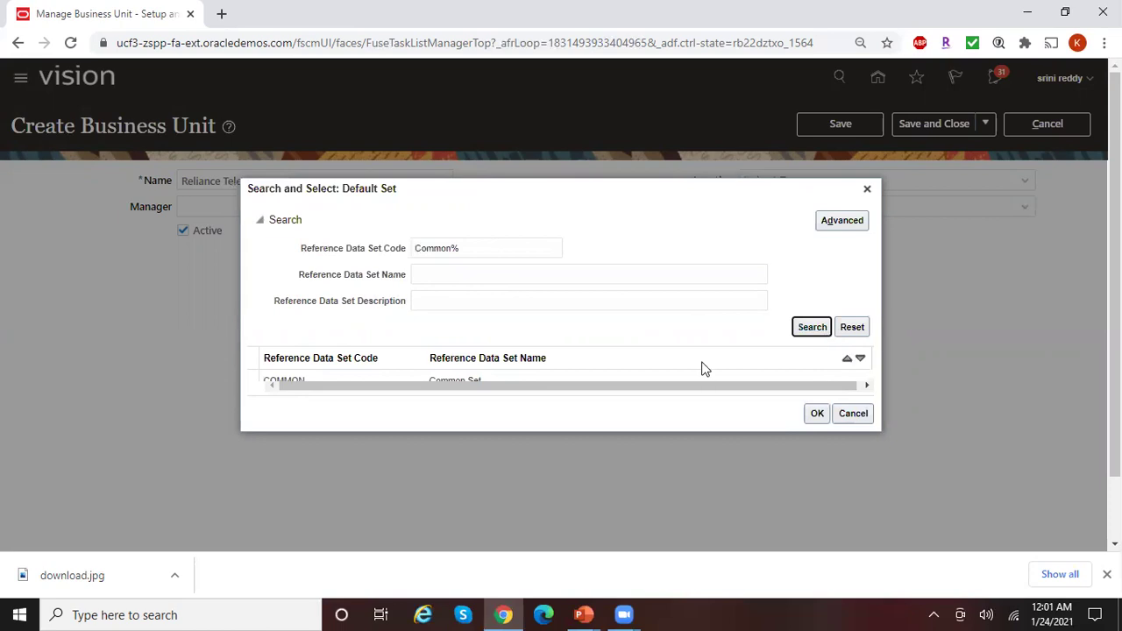
{"action": "left_click", "coordinate": [656, 377]}
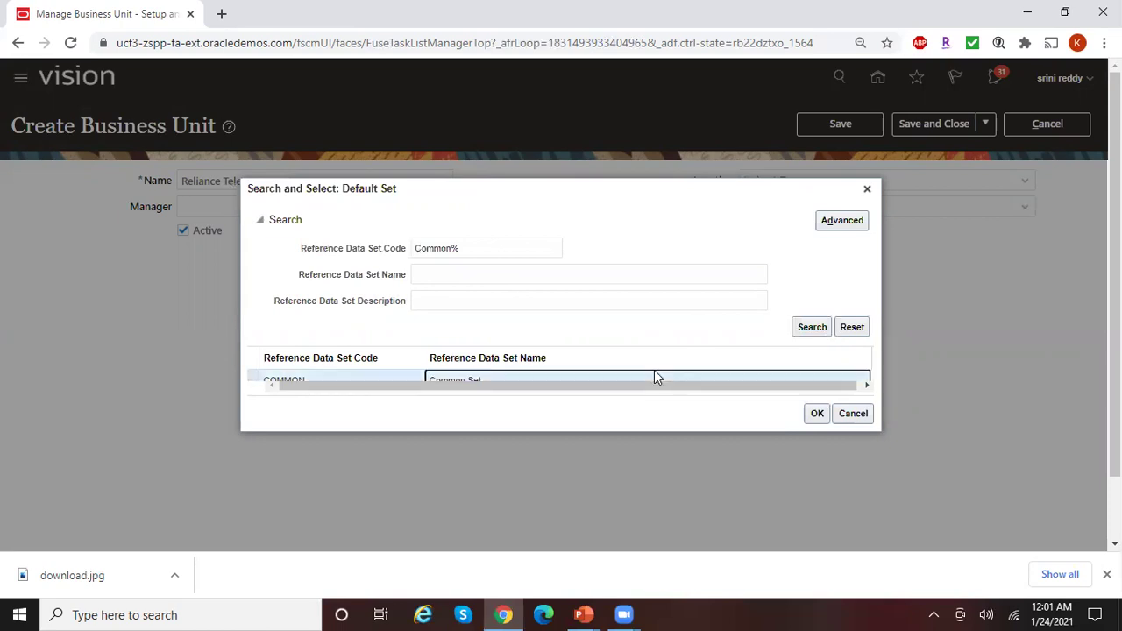
{"action": "left_click", "coordinate": [817, 416]}
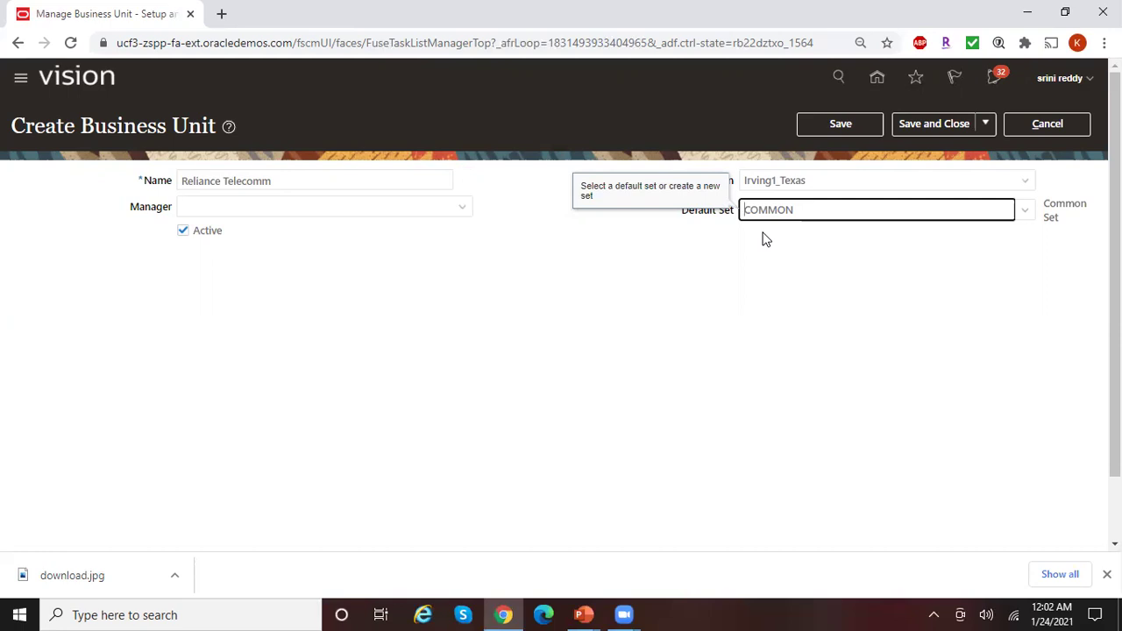
{"action": "left_click", "coordinate": [849, 260]}
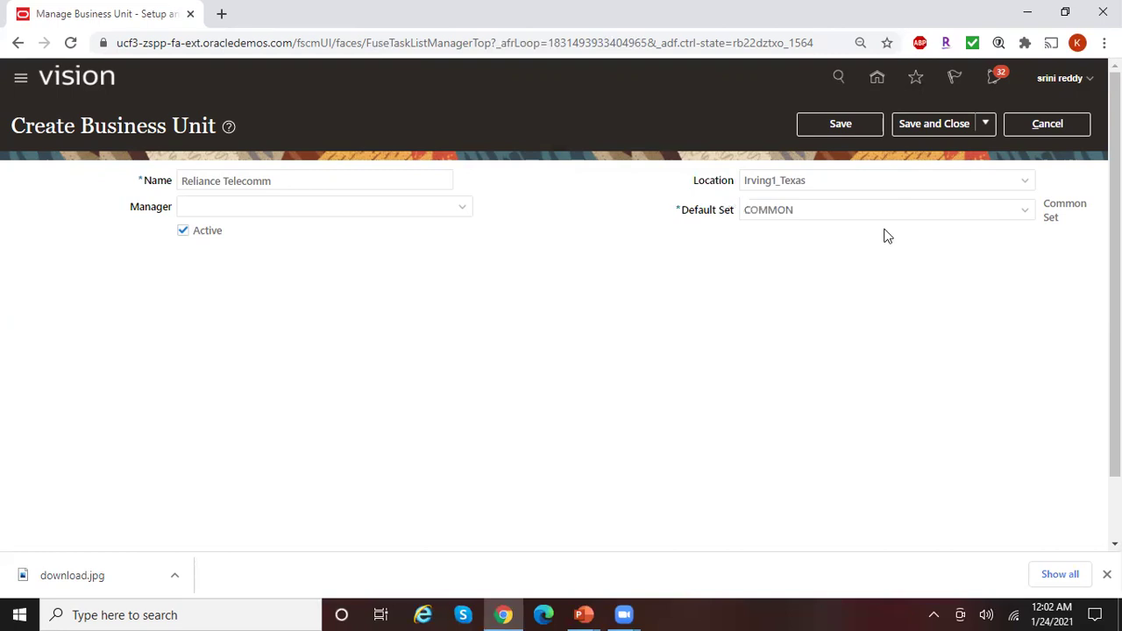
{"action": "left_click", "coordinate": [936, 126]}
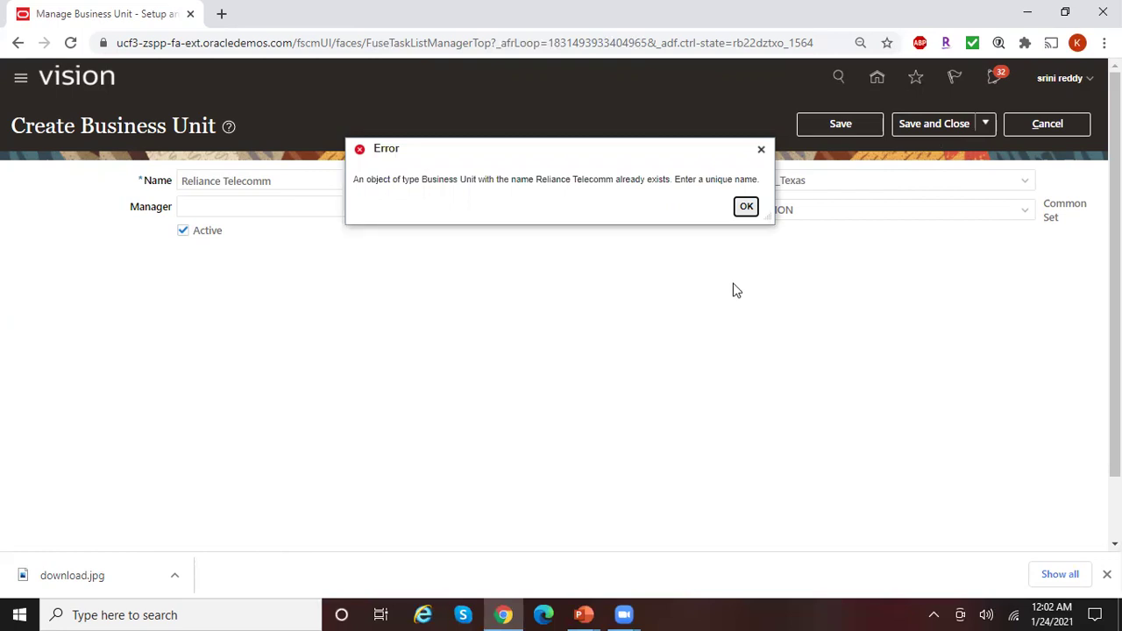
Dismiss the error, change the business unit's name to Reliance Telecomm1, and save and close it.
{"action": "left_click", "coordinate": [746, 208]}
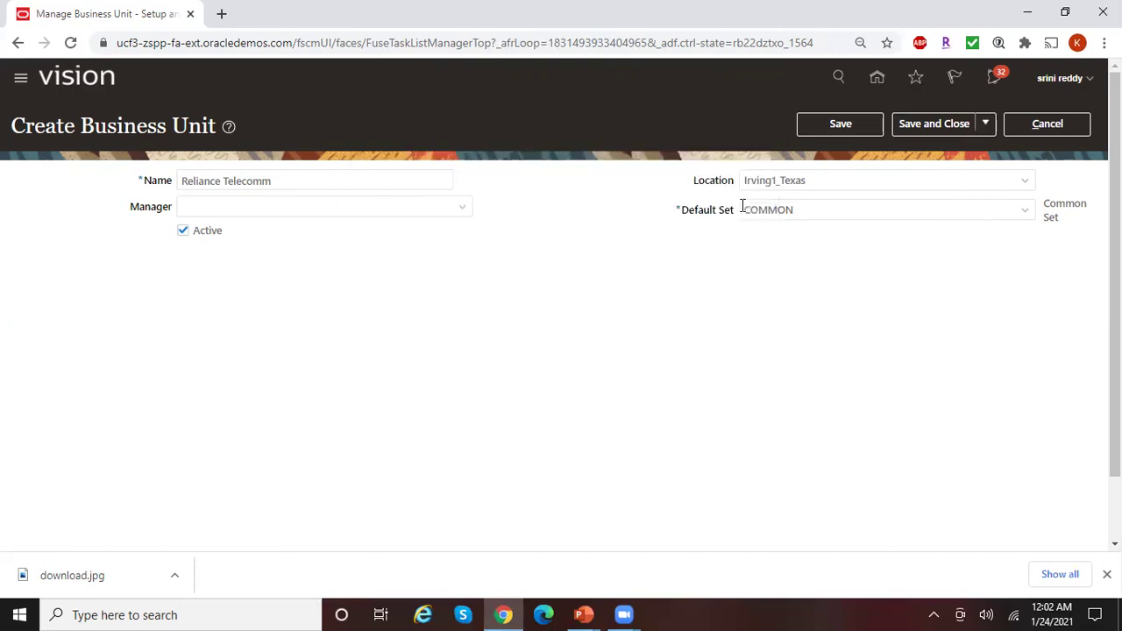
{"action": "left_click", "coordinate": [220, 180]}
{"action": "left_click", "coordinate": [283, 181]}
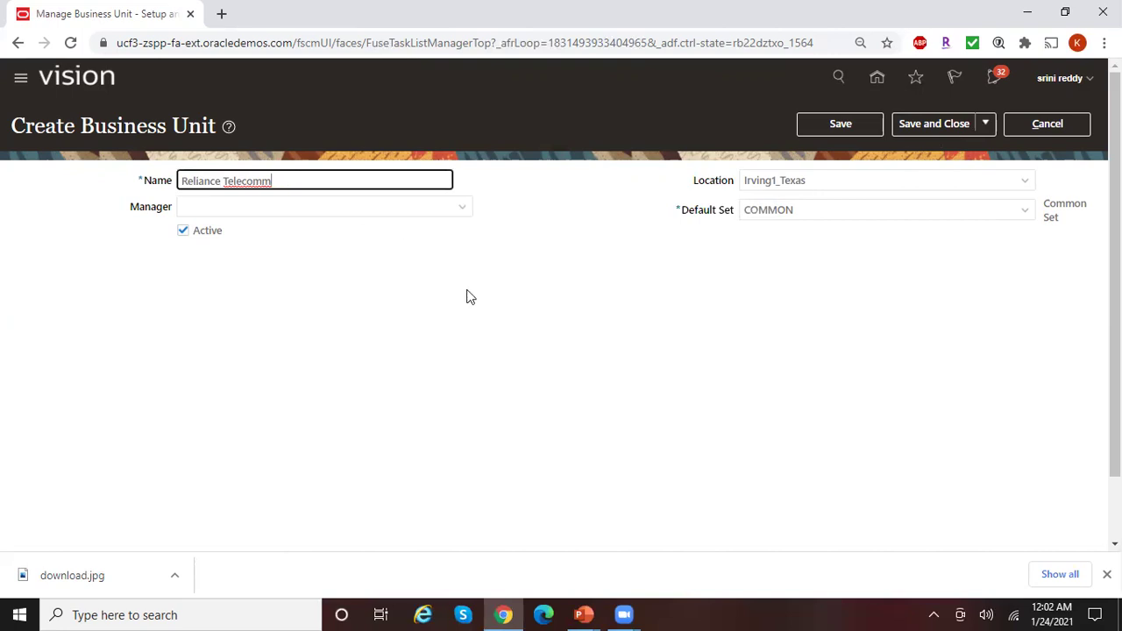
{"action": "type", "text": "1"}
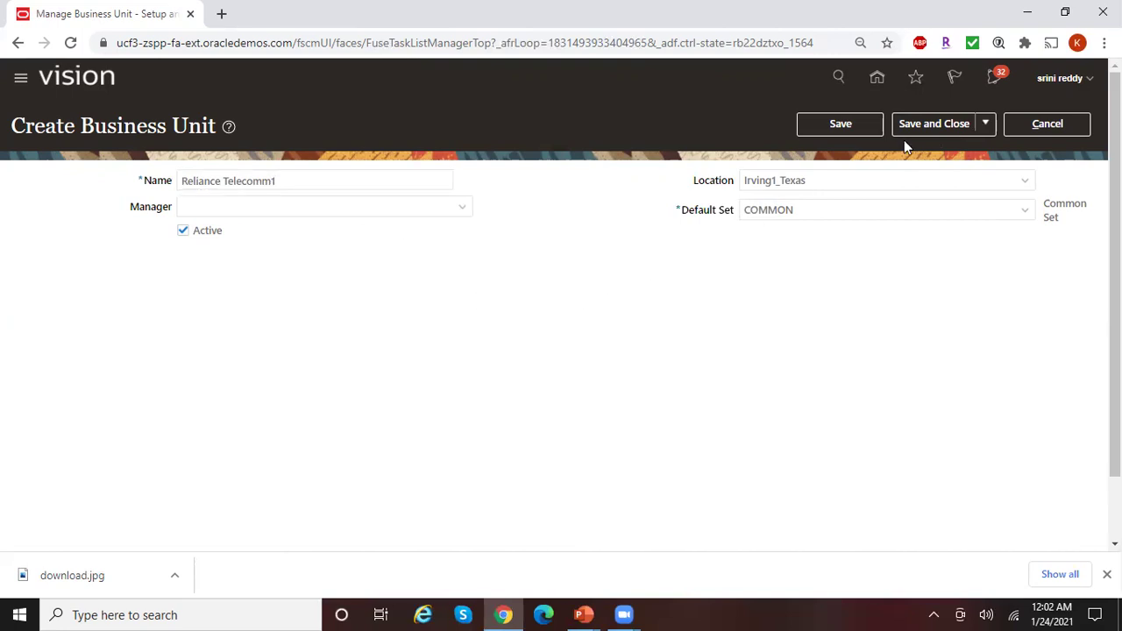
{"action": "left_click", "coordinate": [939, 123]}
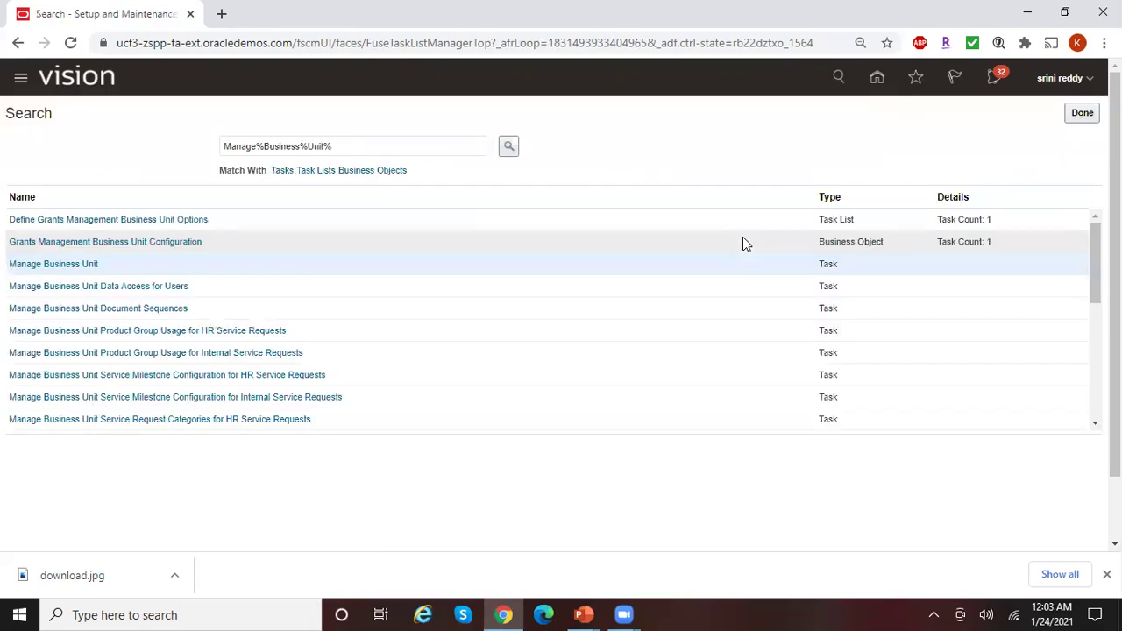
Switch to the PowerPoint slide show to check the list of setup steps, and return to Chrome.
{"action": "left_click", "coordinate": [585, 615]}
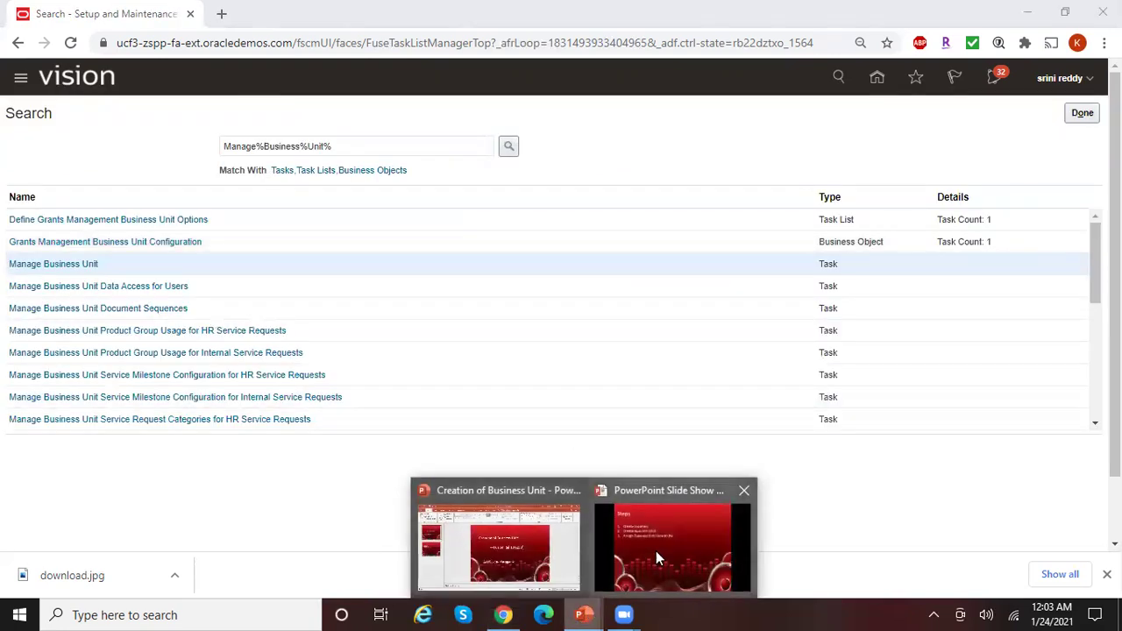
{"action": "left_click", "coordinate": [656, 550]}
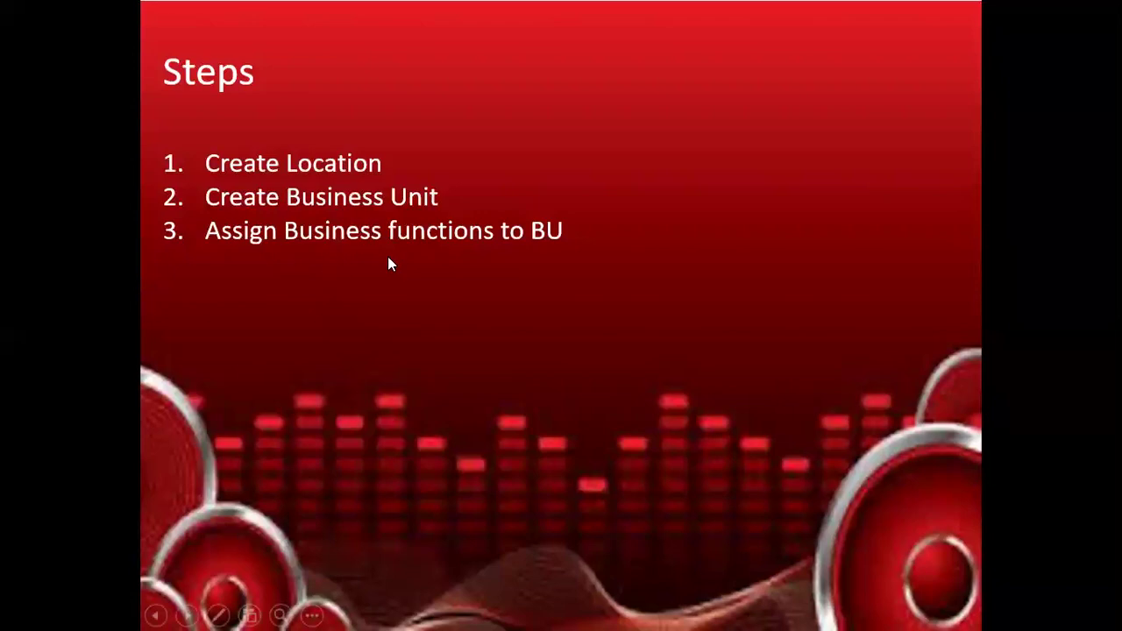
{"action": "key", "text": "alt+Tab"}
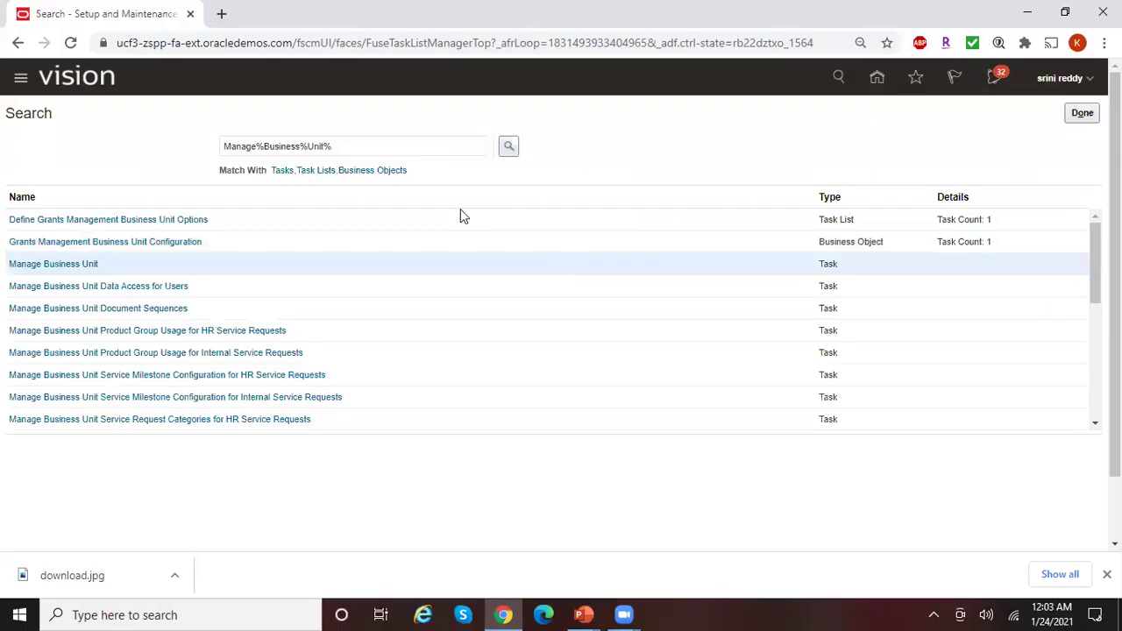
Search the setup tasks for Assign%Business%Unit%Bus%, try to use the Assign Business Unit Business Function task directly, and cancel out of it.
{"action": "triple_click", "coordinate": [360, 145]}
{"action": "type", "text": "Ass"}
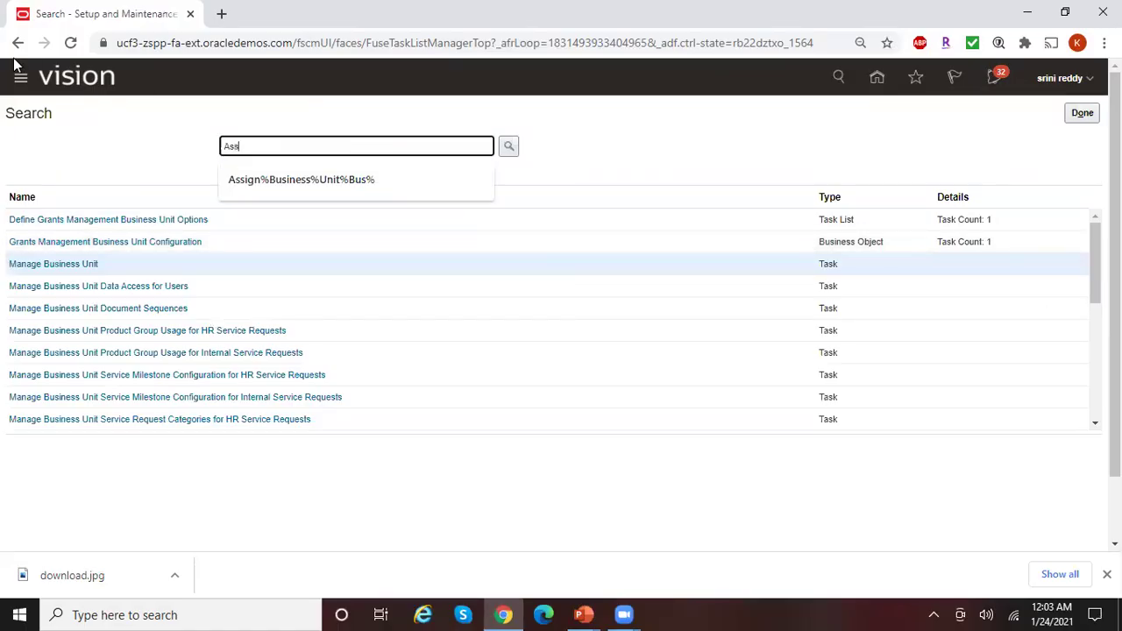
{"action": "left_click", "coordinate": [308, 178]}
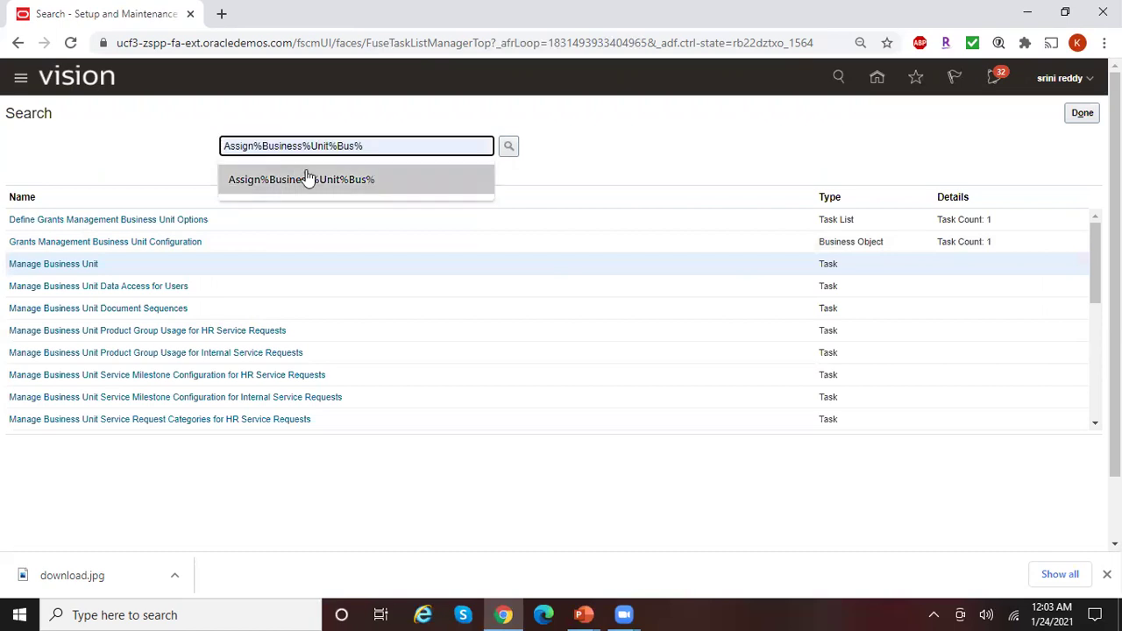
{"action": "left_click", "coordinate": [508, 145]}
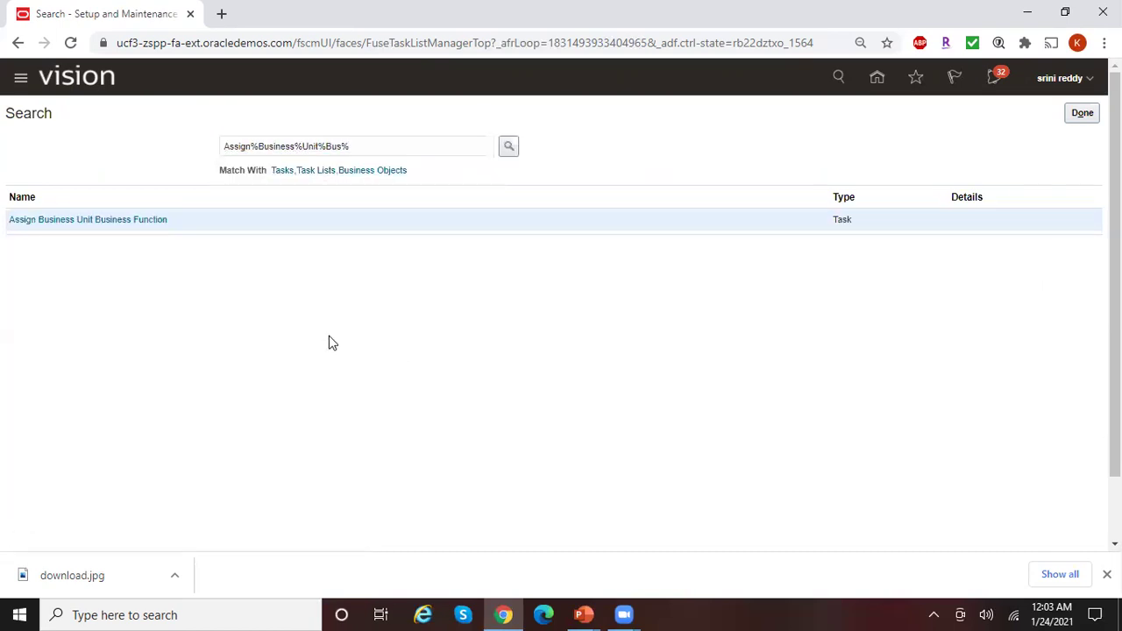
{"action": "left_click", "coordinate": [132, 226]}
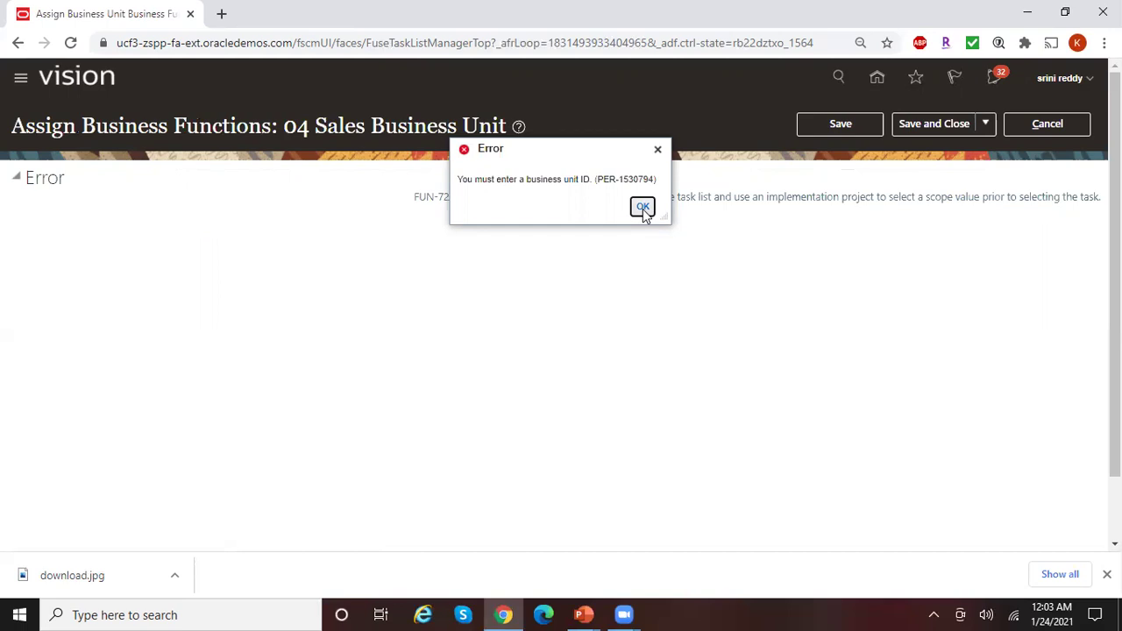
{"action": "left_click", "coordinate": [643, 207]}
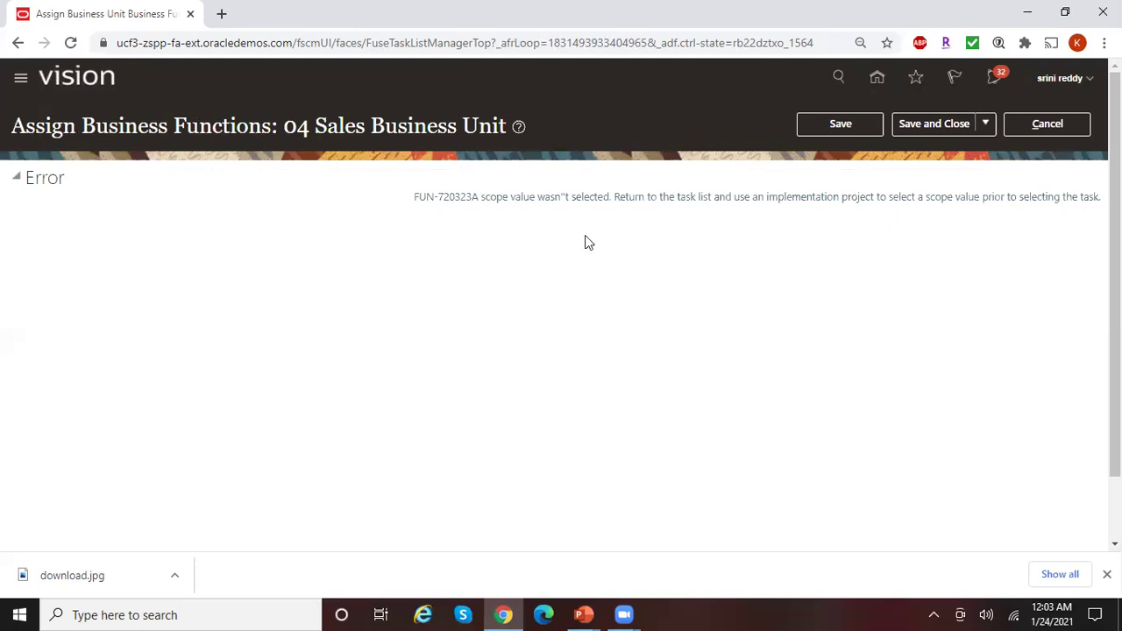
{"action": "left_click", "coordinate": [1047, 132]}
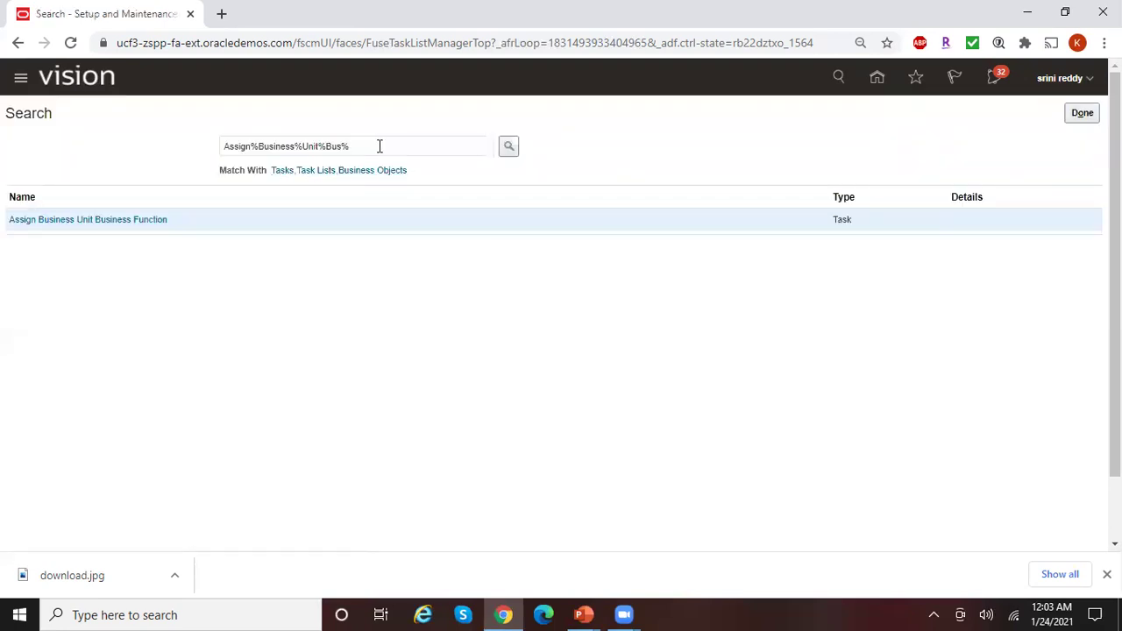
Leave the task search, reopen Setup and Maintenance from the home page, and open the implementation project Arvind_Fusion_Implementation.
{"action": "left_click", "coordinate": [1085, 116]}
{"action": "left_click", "coordinate": [878, 78]}
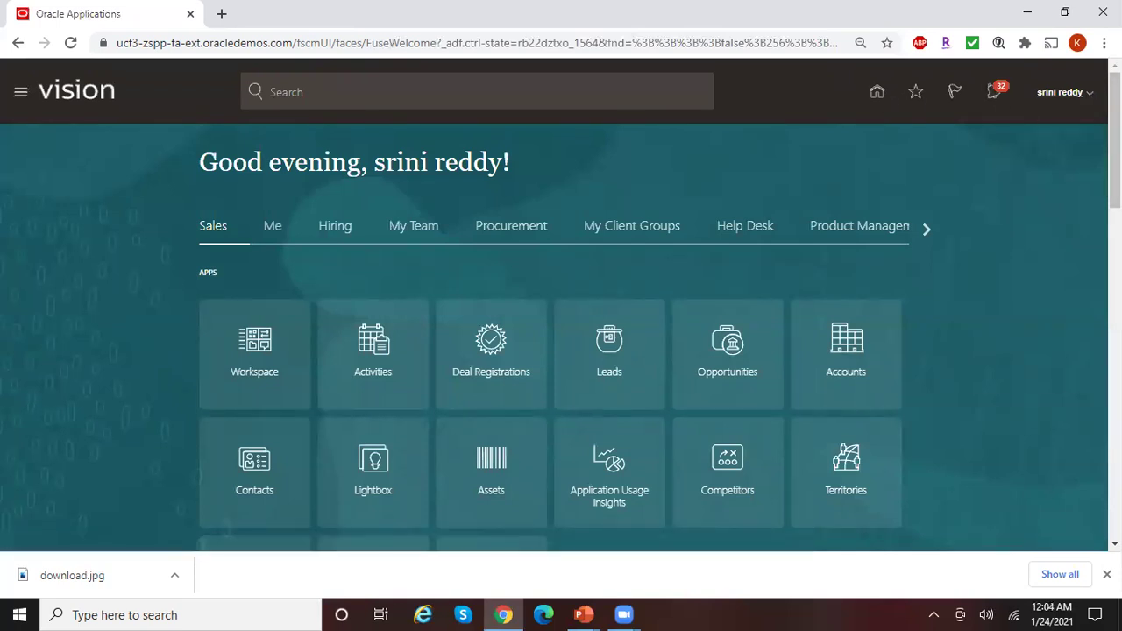
{"action": "left_click", "coordinate": [1082, 95]}
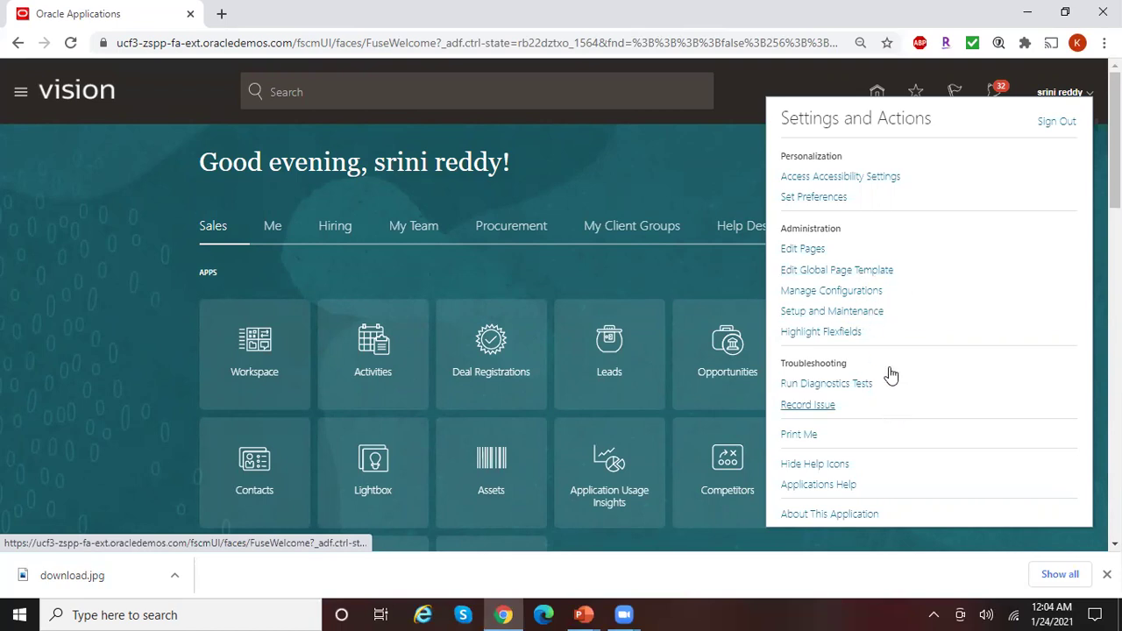
{"action": "left_click", "coordinate": [869, 315]}
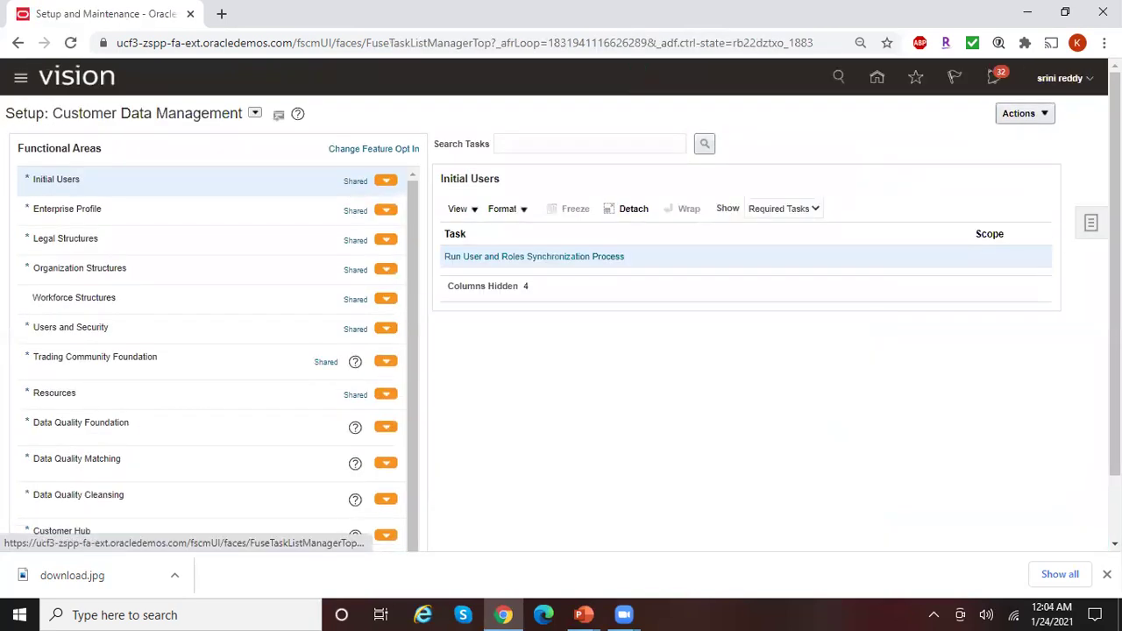
{"action": "left_click", "coordinate": [1092, 226]}
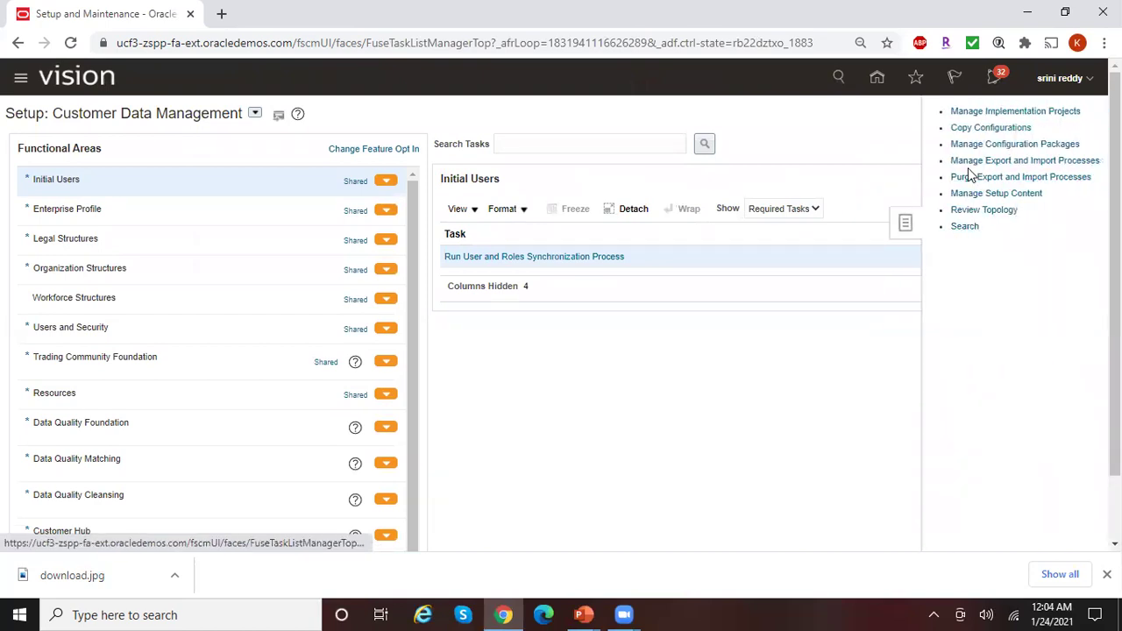
{"action": "left_click", "coordinate": [1033, 111]}
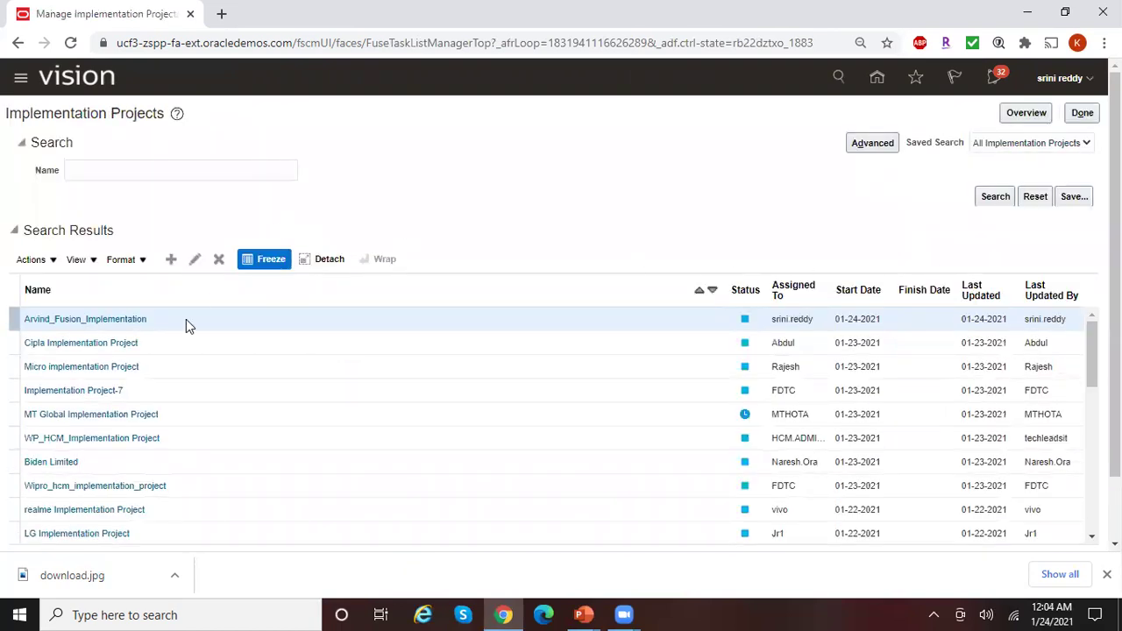
{"action": "left_click", "coordinate": [120, 323]}
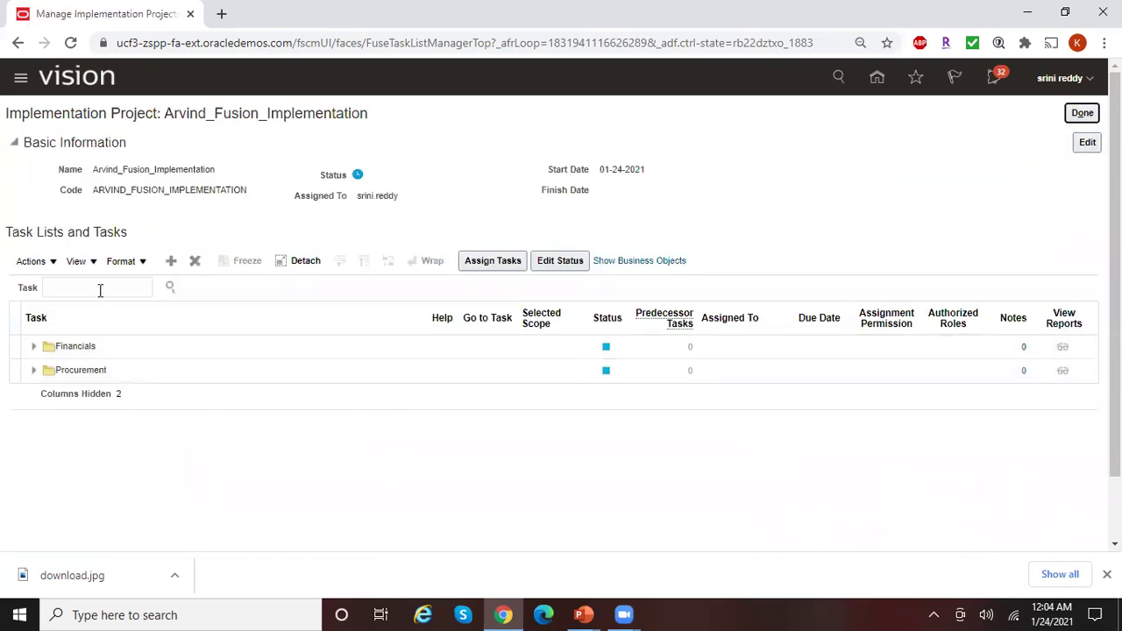
Search the project's tasks for Assign%Business%Unit%Bus and open the Financials result under Define Business Units in the task hierarchy.
{"action": "left_click", "coordinate": [100, 289]}
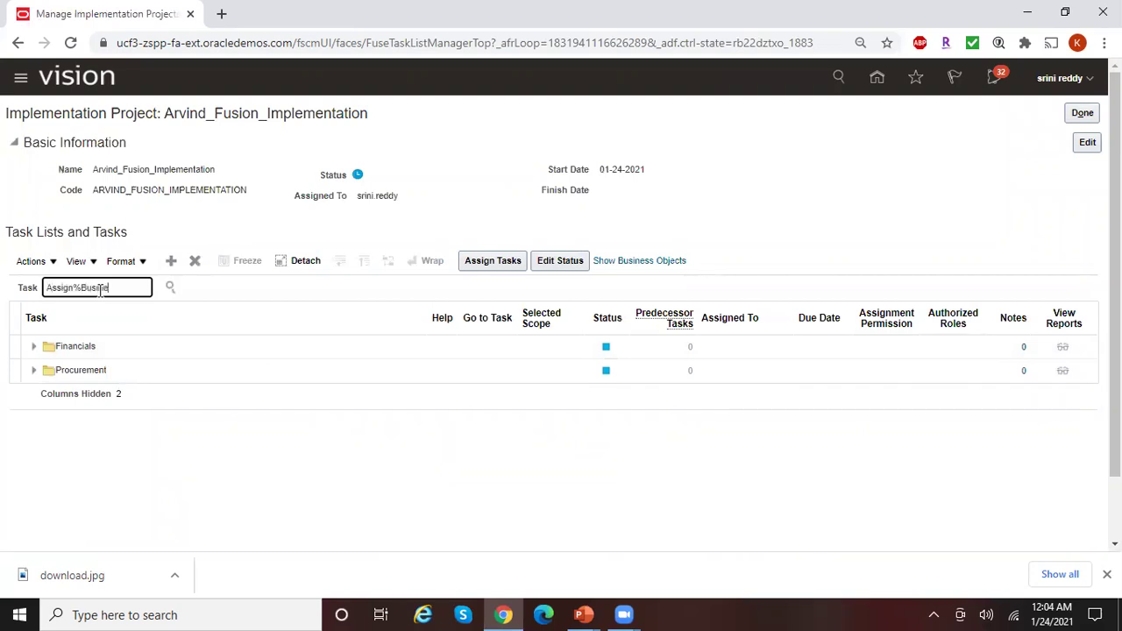
{"action": "type", "text": "Assign%Business%Unit%Bus"}
{"action": "left_click", "coordinate": [170, 287]}
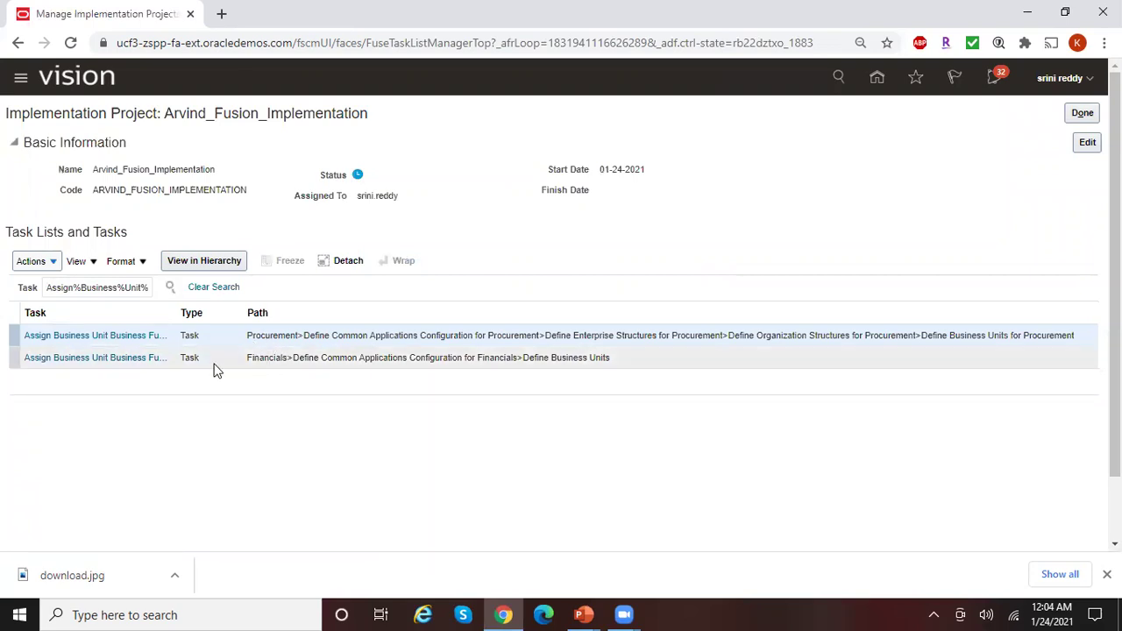
{"action": "left_click", "coordinate": [116, 359]}
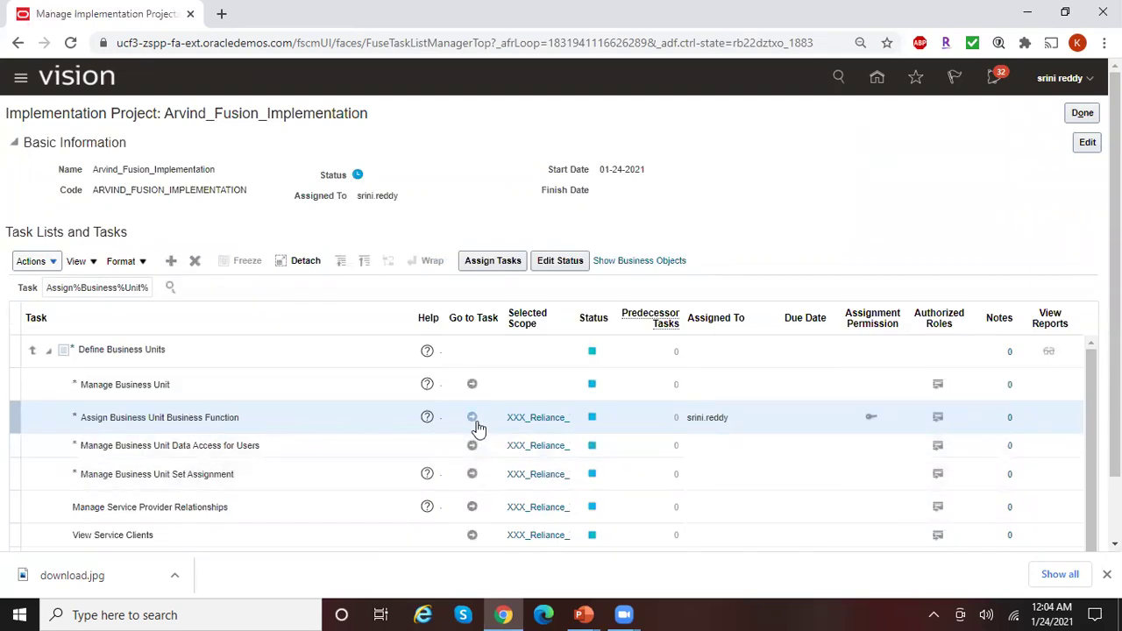
Change the selected scope of Assign Business Unit Business Function to Select and Add for the business unit, and apply it.
{"action": "left_click", "coordinate": [538, 418]}
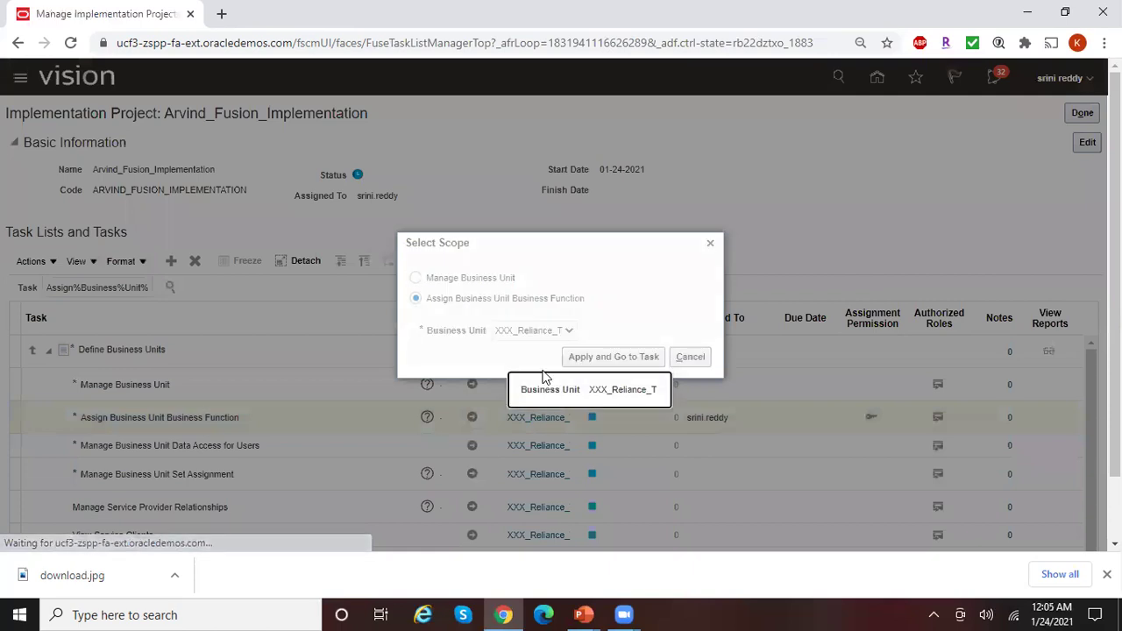
{"action": "left_click", "coordinate": [568, 332]}
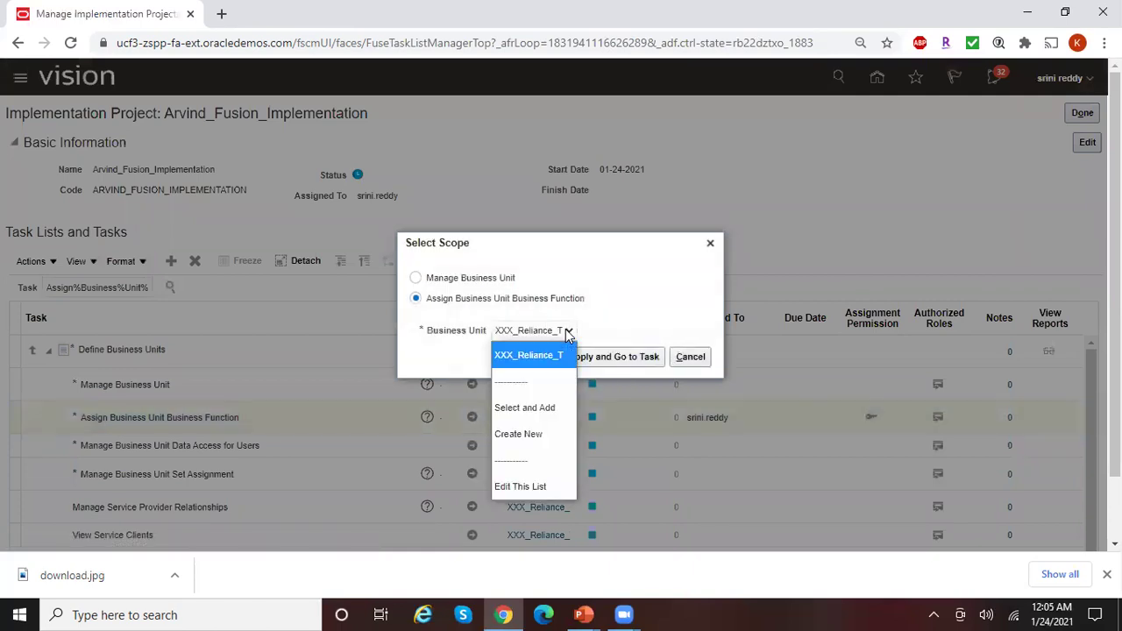
{"action": "left_click", "coordinate": [535, 410]}
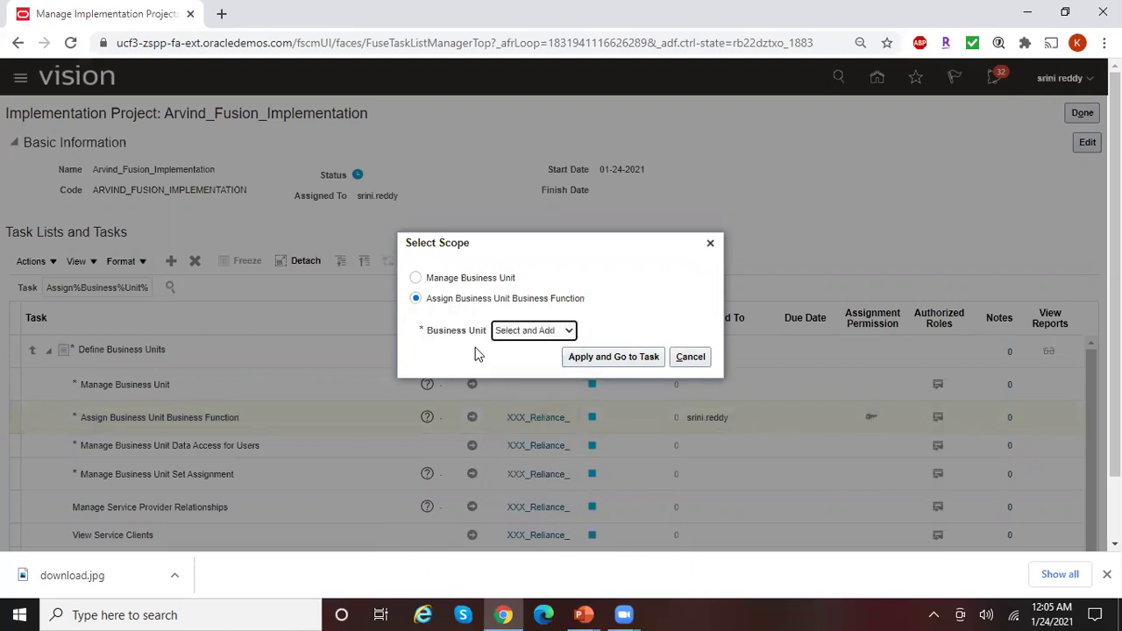
{"action": "left_click", "coordinate": [596, 357]}
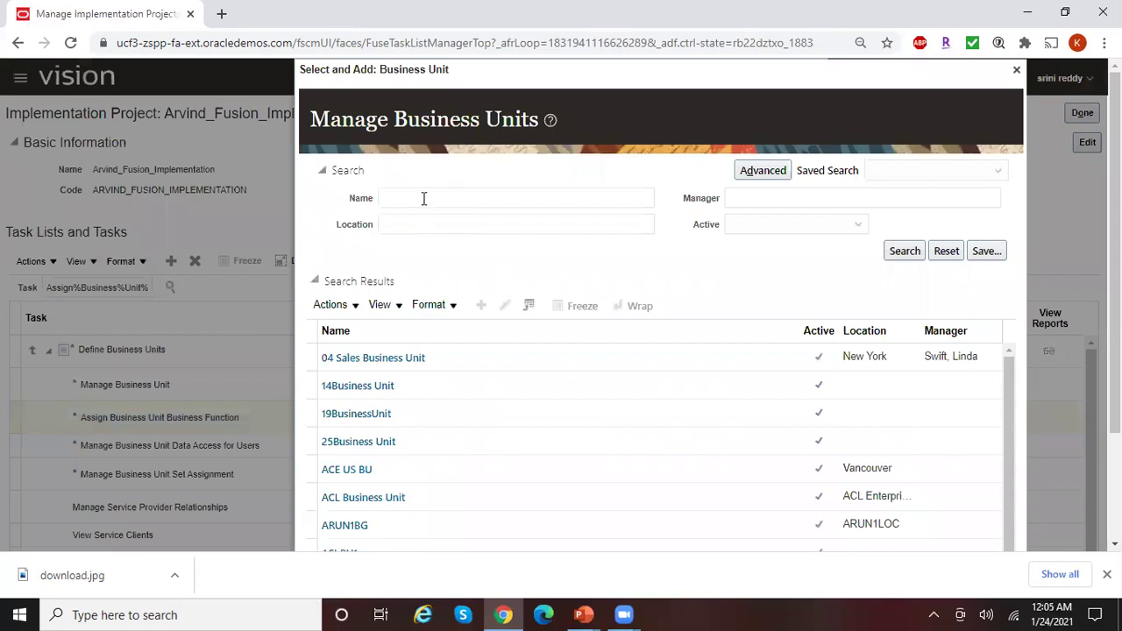
Search business units by the name Reliance%Tel%1%, open Reliance Telecomm1 for editing, and save and close it.
{"action": "left_click", "coordinate": [424, 199]}
{"action": "type", "text": "Reliance%Tel%"}
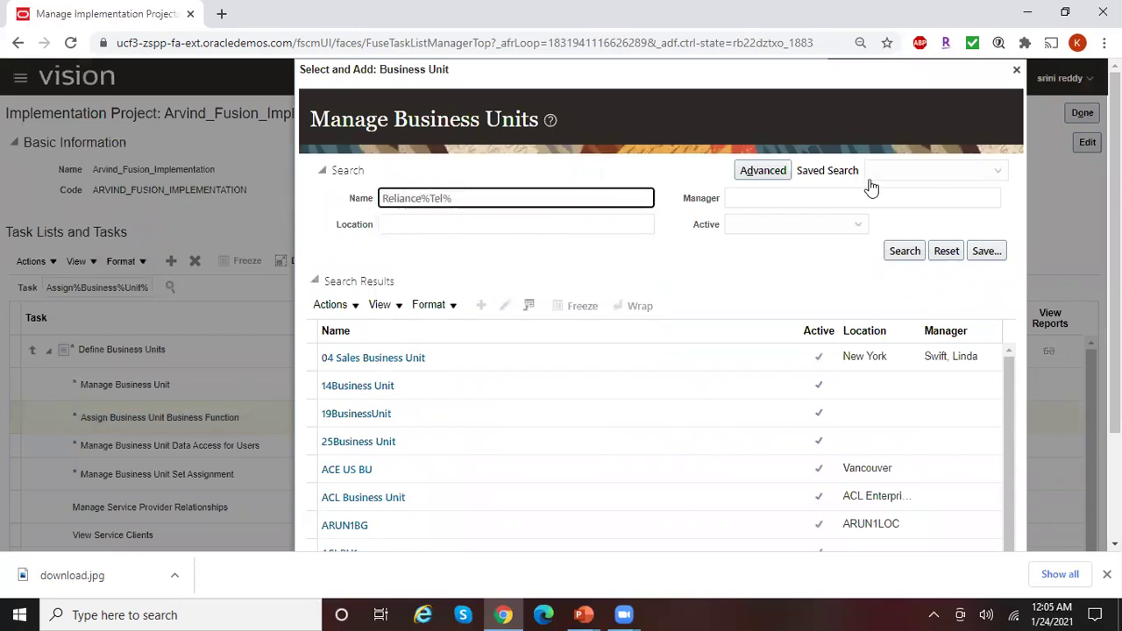
{"action": "type", "text": "1%"}
{"action": "left_click", "coordinate": [903, 253]}
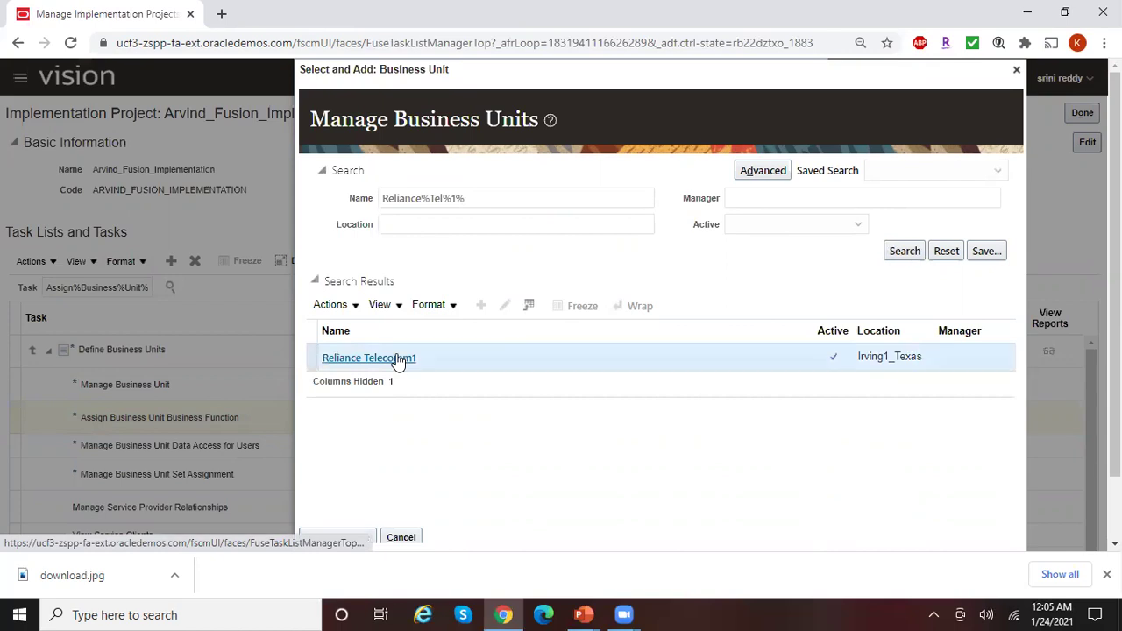
{"action": "left_click", "coordinate": [397, 360]}
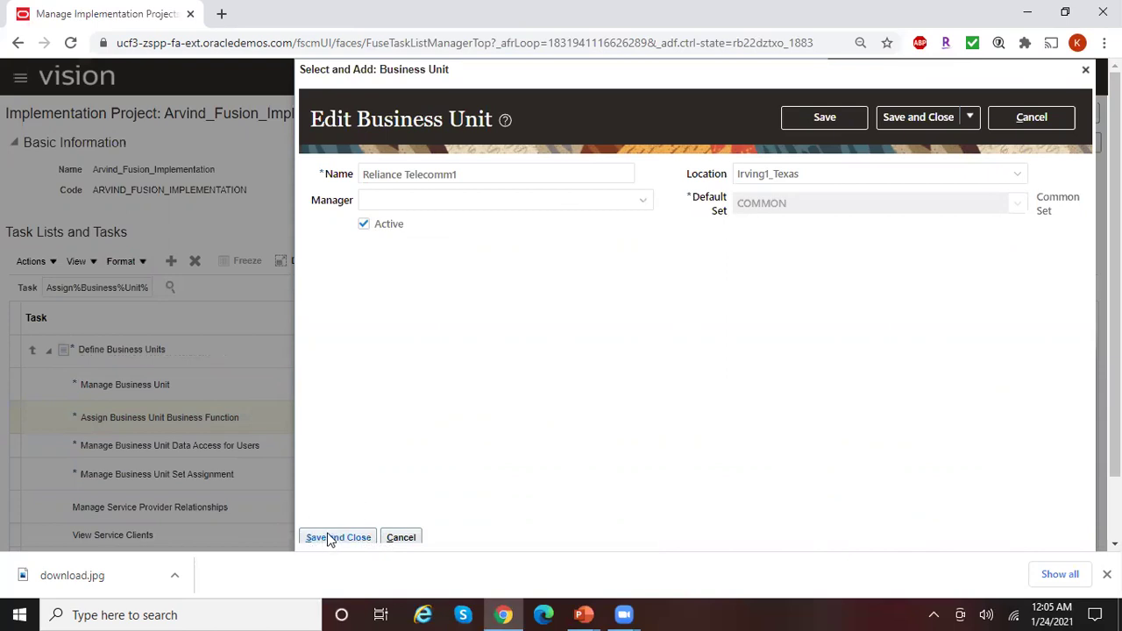
{"action": "left_click", "coordinate": [899, 122]}
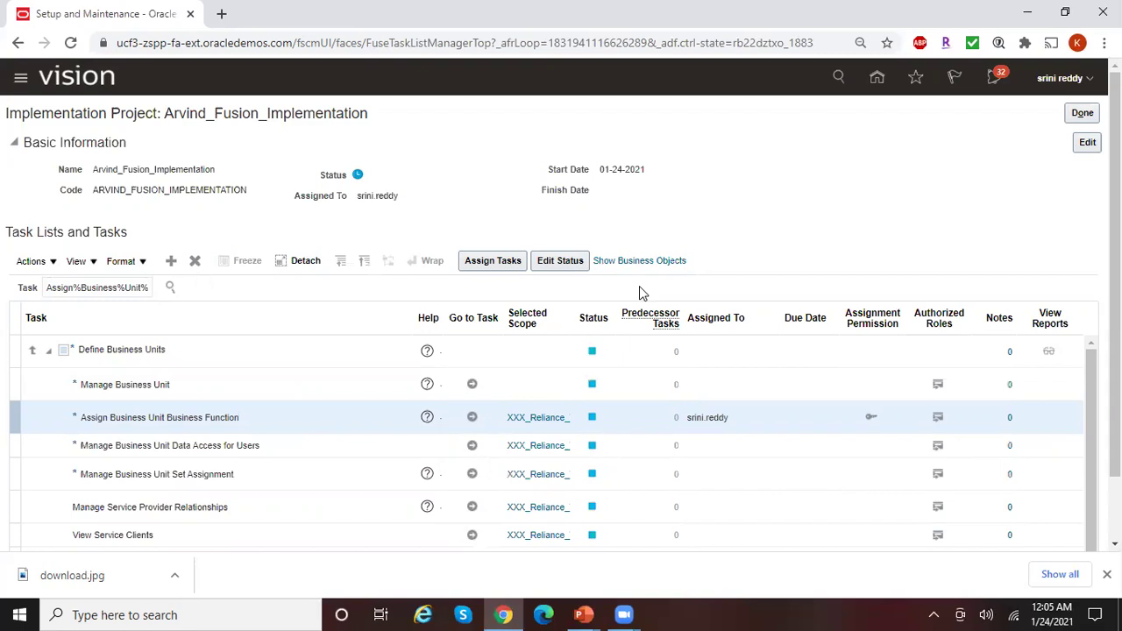
Go to the Assign Business Unit Business Function task with the existing scope and cancel it.
{"action": "left_click", "coordinate": [471, 417]}
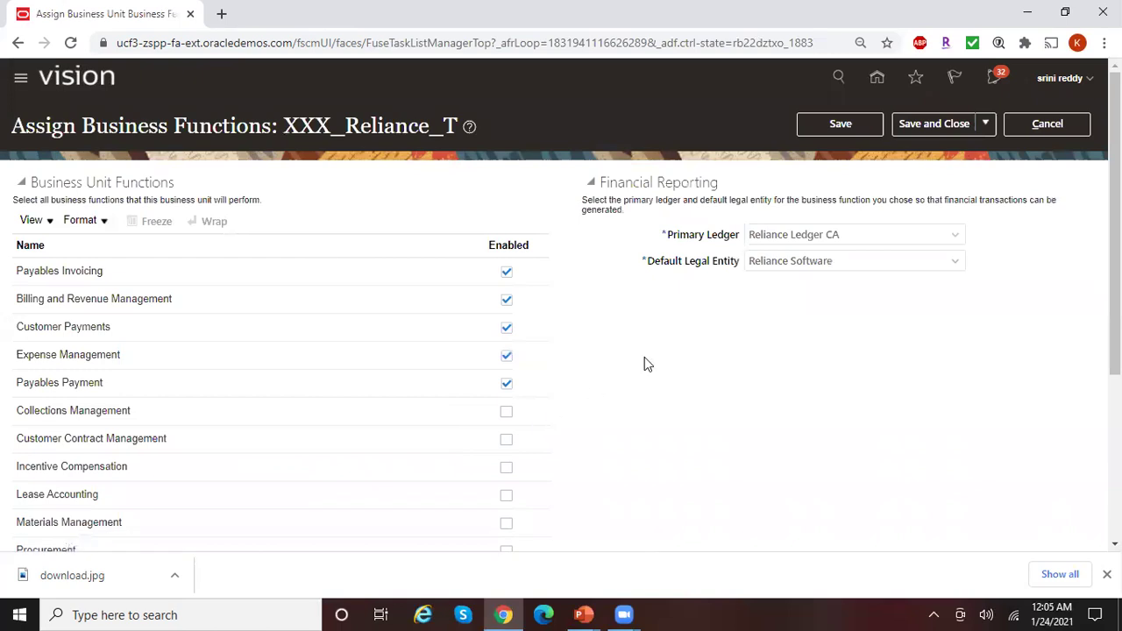
{"action": "left_click", "coordinate": [1035, 126]}
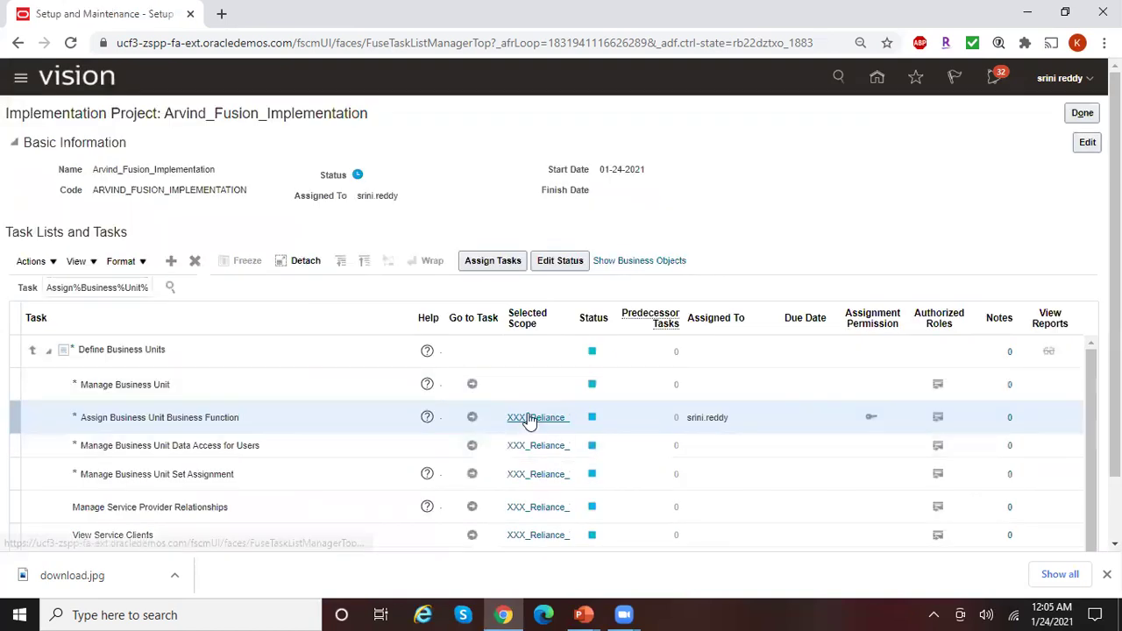
Set the business unit scope of the Assign Business Unit Business Function task to Select and Add and apply it.
{"action": "left_click", "coordinate": [530, 418]}
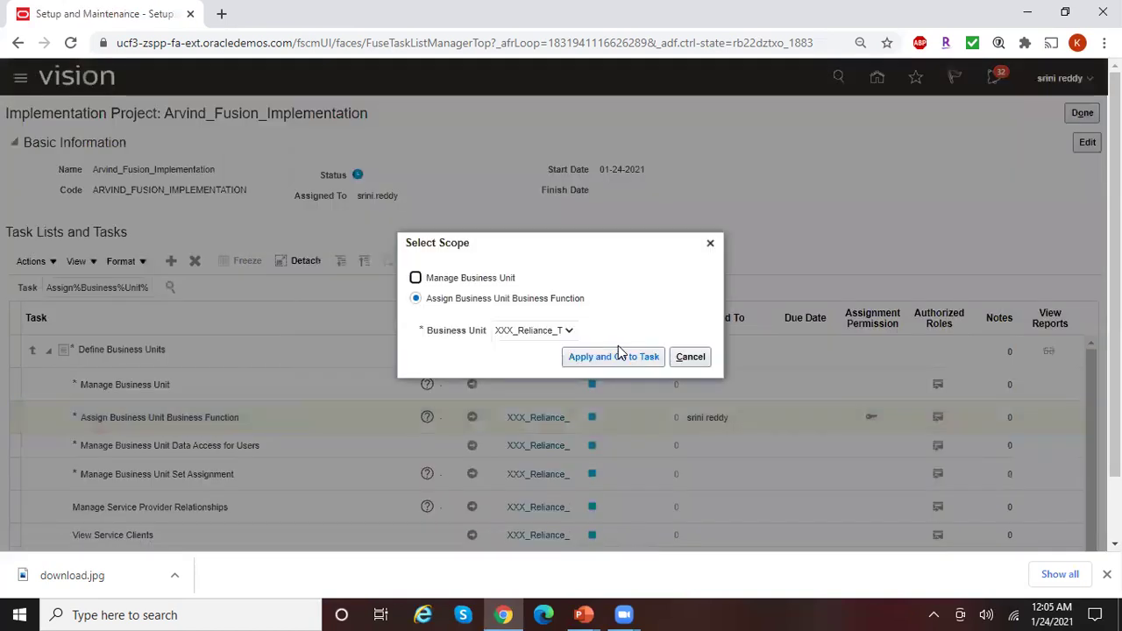
{"action": "left_click", "coordinate": [569, 332]}
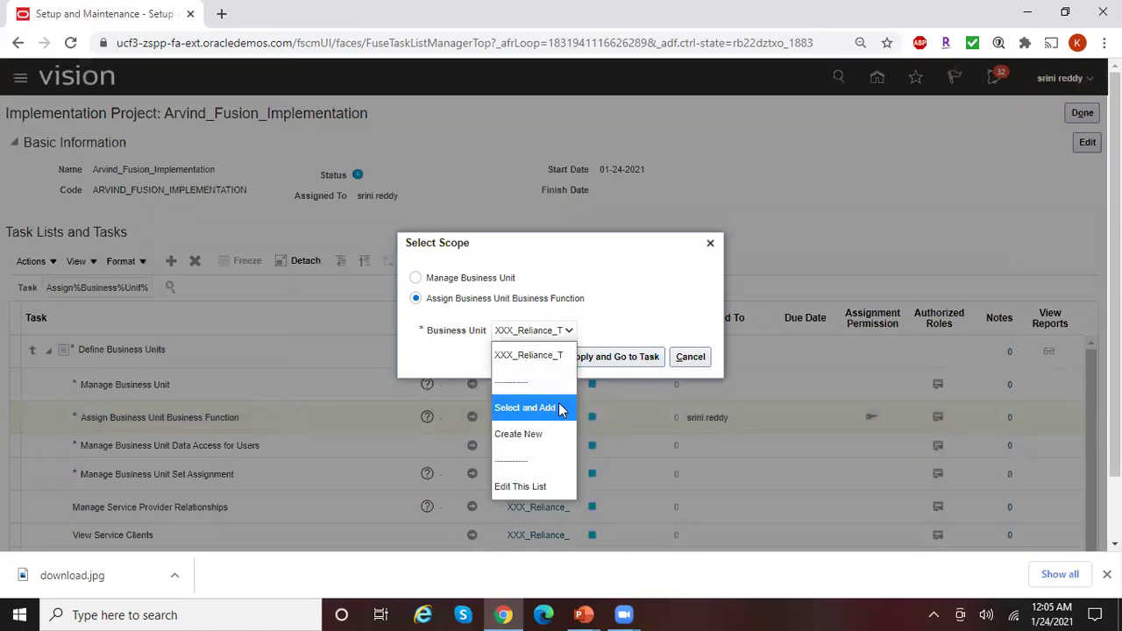
{"action": "left_click", "coordinate": [554, 408]}
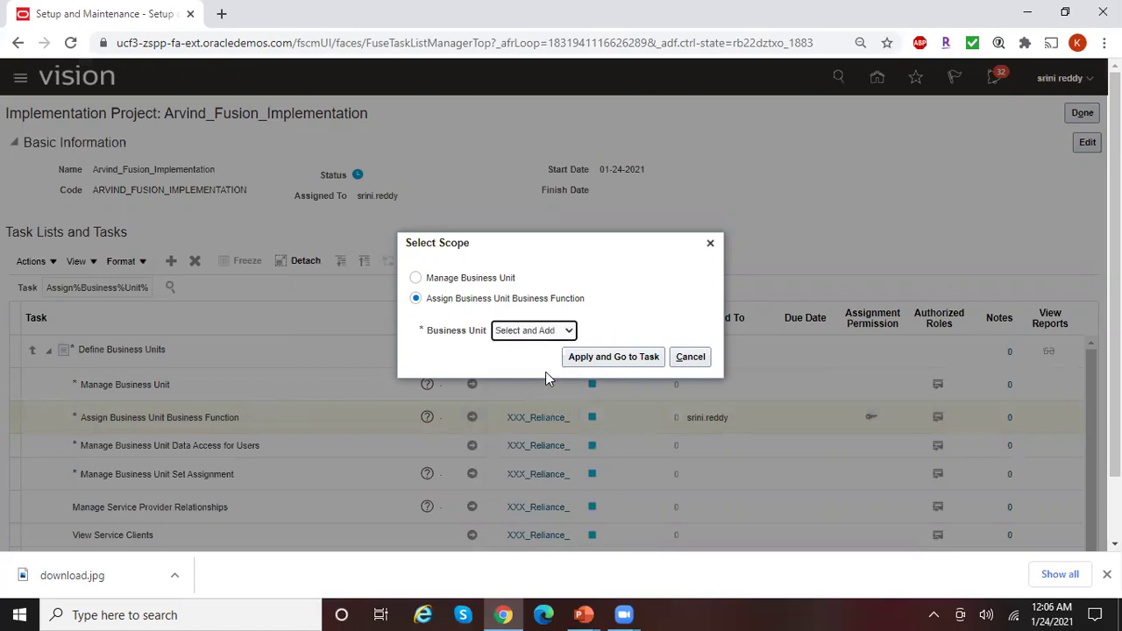
{"action": "left_click", "coordinate": [614, 358]}
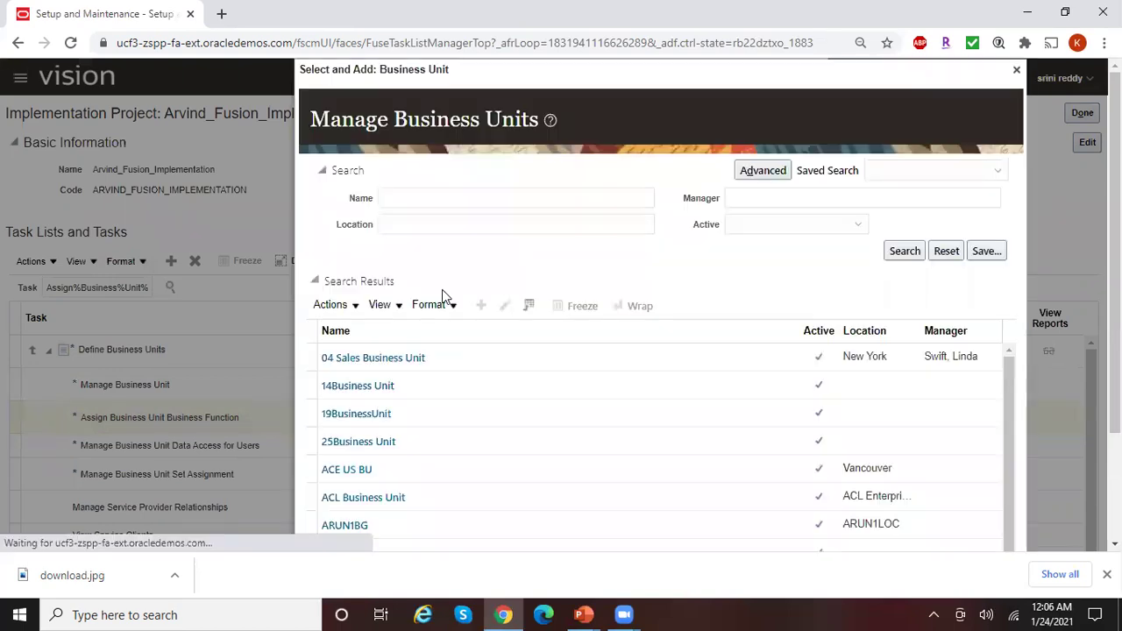
Search business units by the name Rel%Tel%1%, select the Reliance Telecomm1 row, and save and close the selection.
{"action": "left_click", "coordinate": [406, 196]}
{"action": "type", "text": "Rel%Te"}
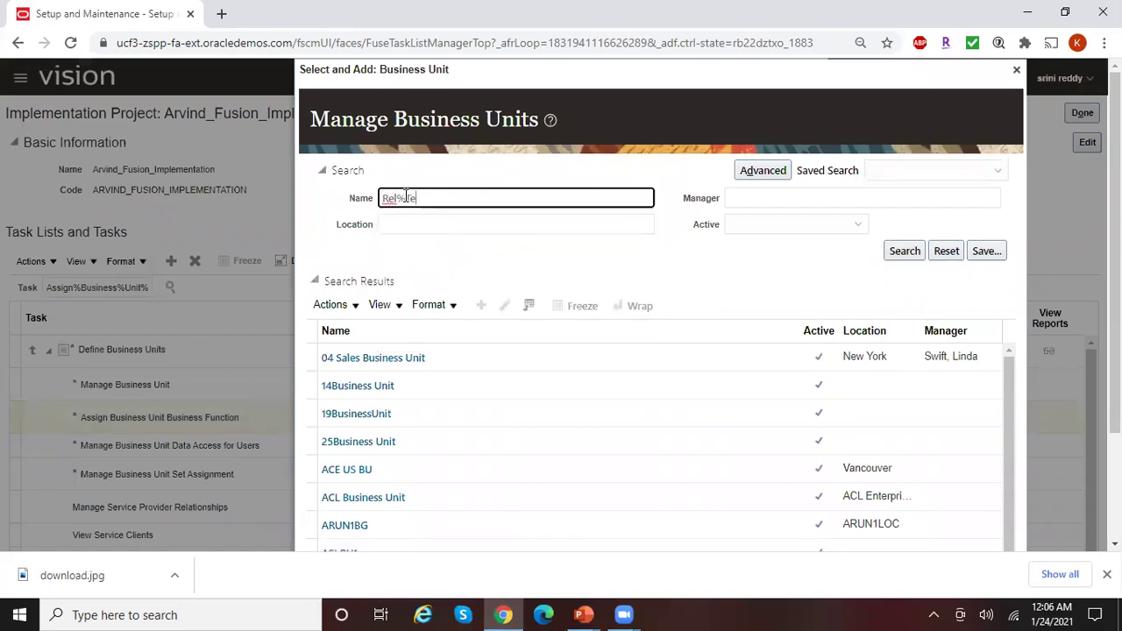
{"action": "type", "text": "l%1%"}
{"action": "left_click", "coordinate": [906, 250]}
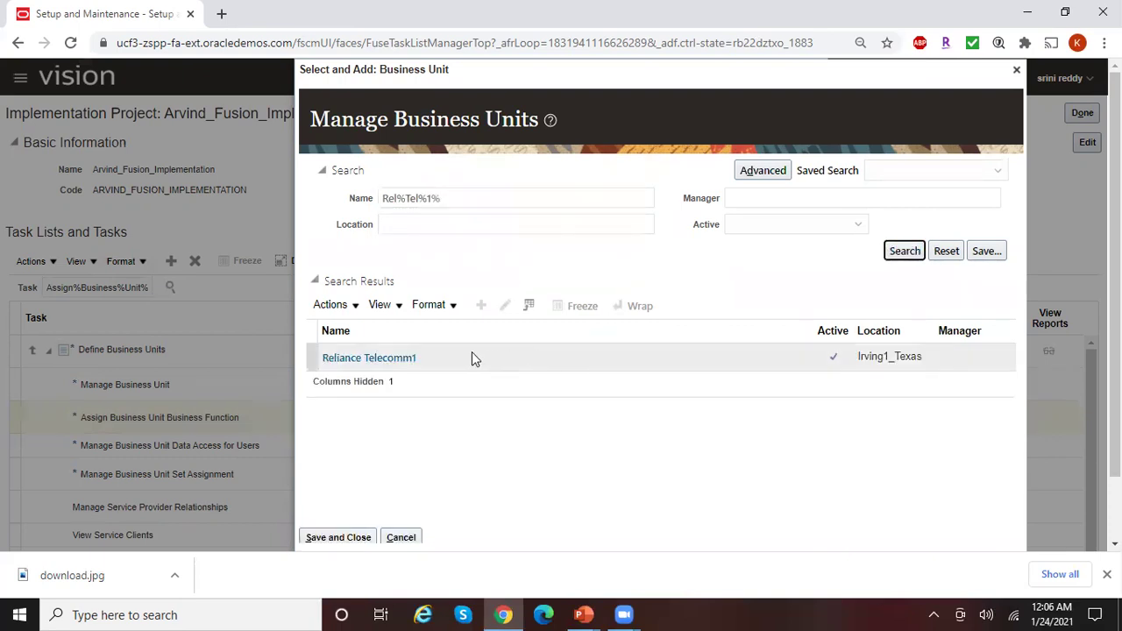
{"action": "left_click", "coordinate": [466, 355]}
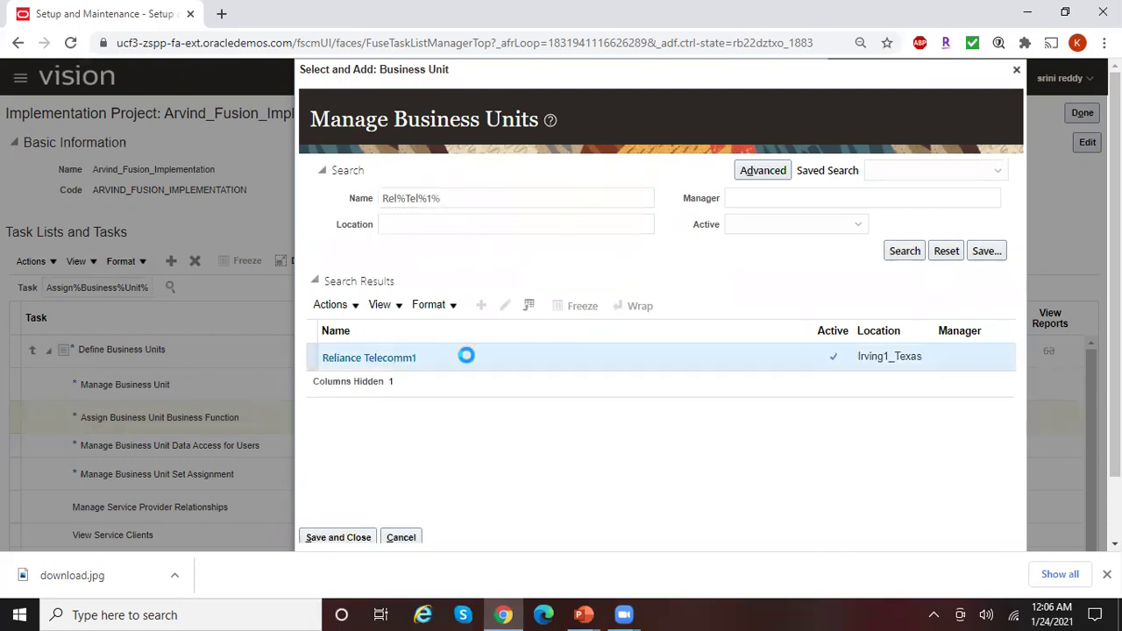
{"action": "left_click", "coordinate": [339, 537]}
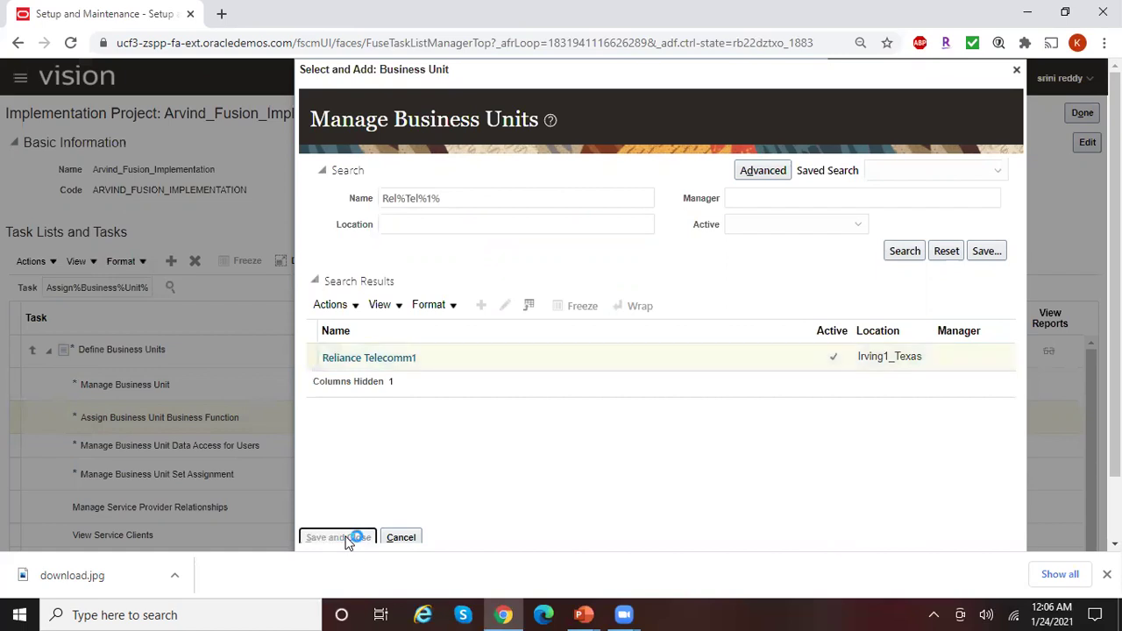
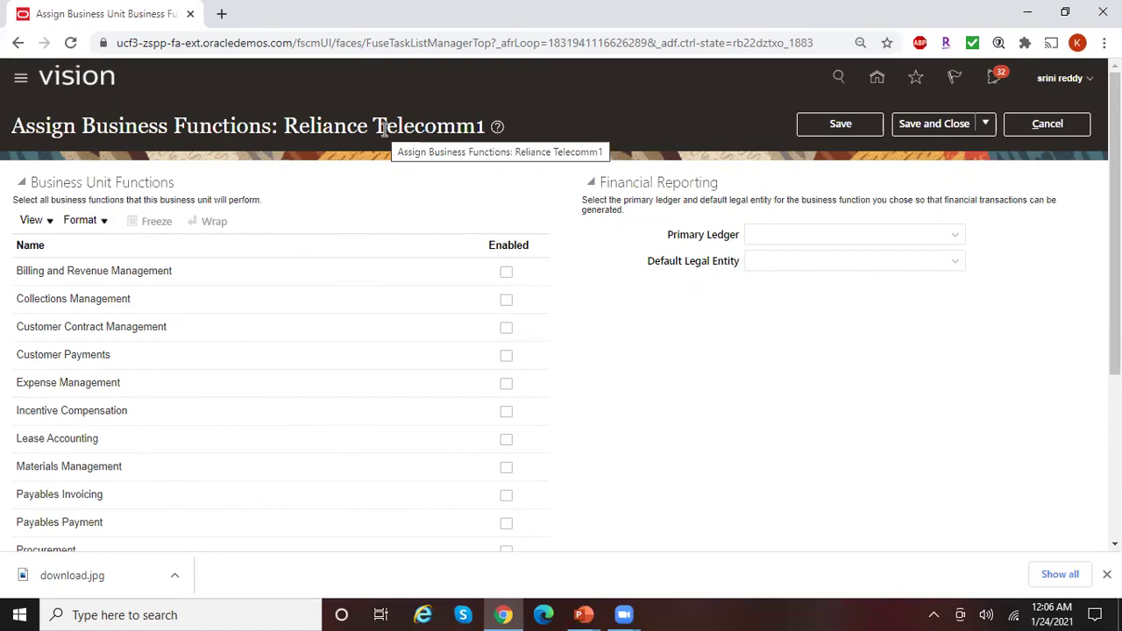
Enable the Payables Invoicing and Payables Payment business functions for Reliance Telecomm1.
{"action": "left_click", "coordinate": [507, 500]}
{"action": "left_click", "coordinate": [513, 525]}
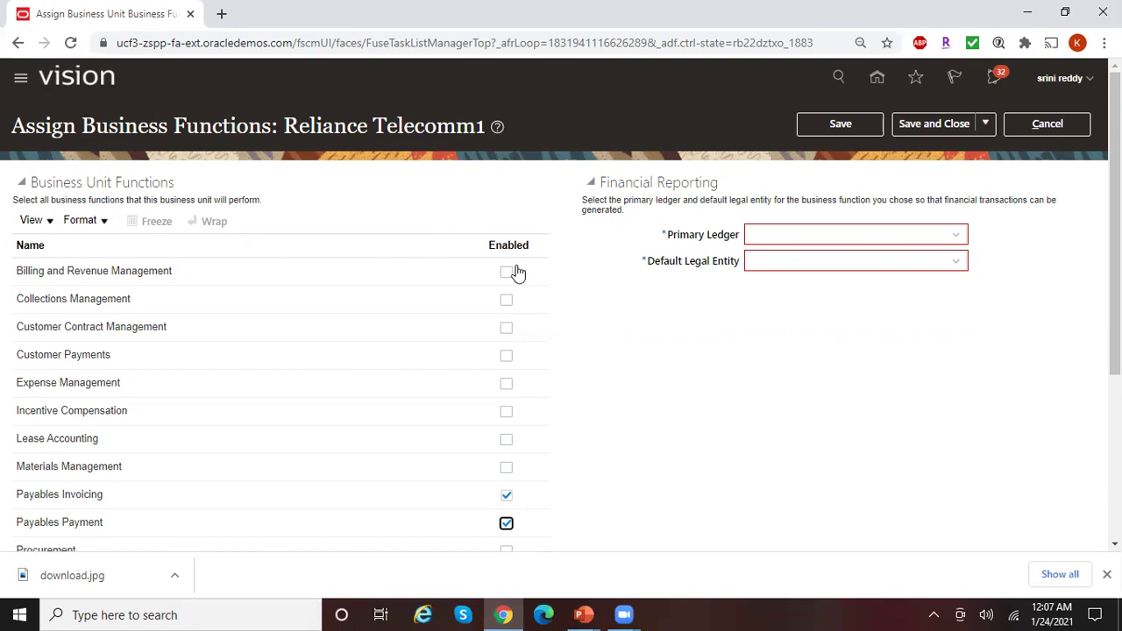
{"action": "left_click_drag", "start_coordinate": [1115, 220], "coordinate": [1115, 382]}
{"action": "scroll", "coordinate": [867, 377], "scroll_direction": "up", "scroll_amount": 5}
Search primary ledgers for Rel%Ledger%US% and choose Reliance Ledger US with Reliance Telecomm as the legal entity.
{"action": "left_click", "coordinate": [960, 238]}
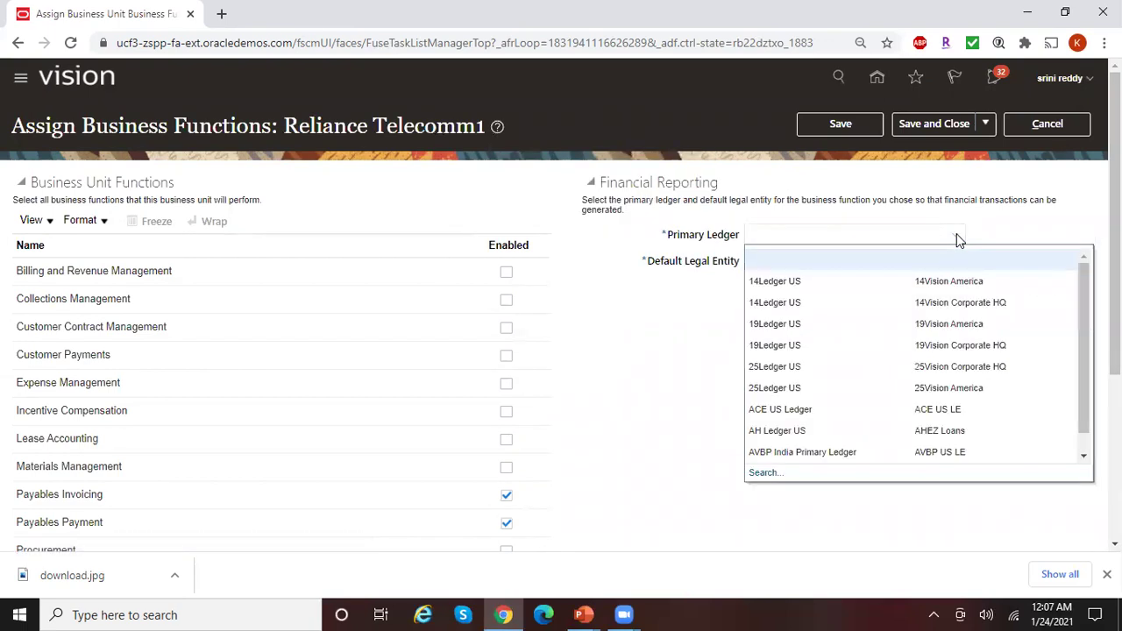
{"action": "left_click", "coordinate": [763, 473]}
{"action": "left_click", "coordinate": [523, 275]}
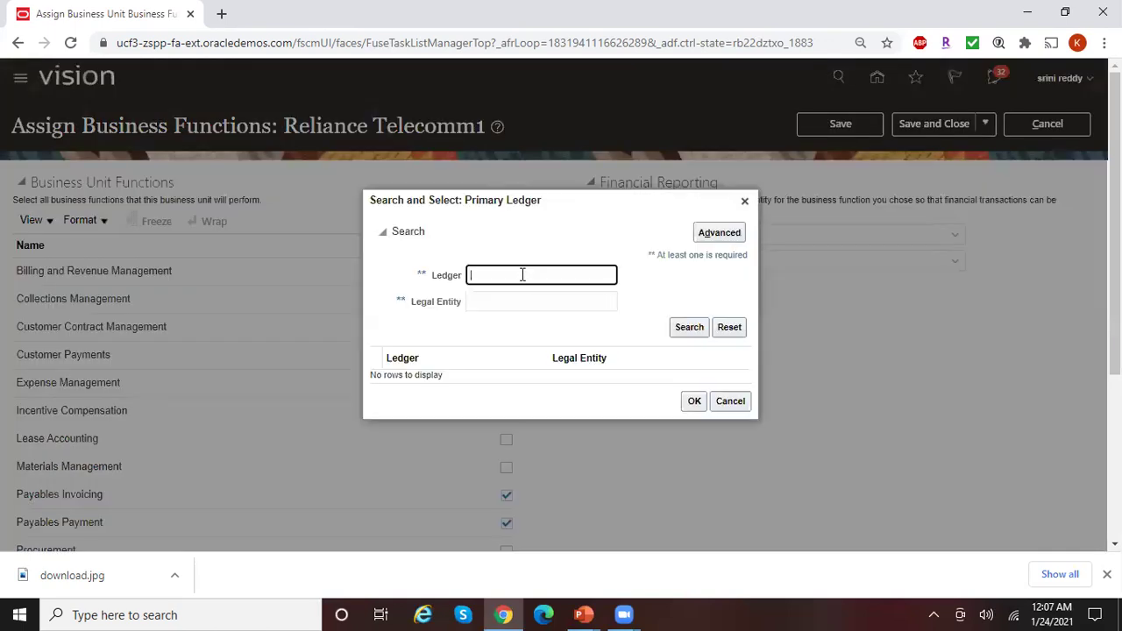
{"action": "type", "text": "Rel%Ledger%US%"}
{"action": "left_click", "coordinate": [689, 329]}
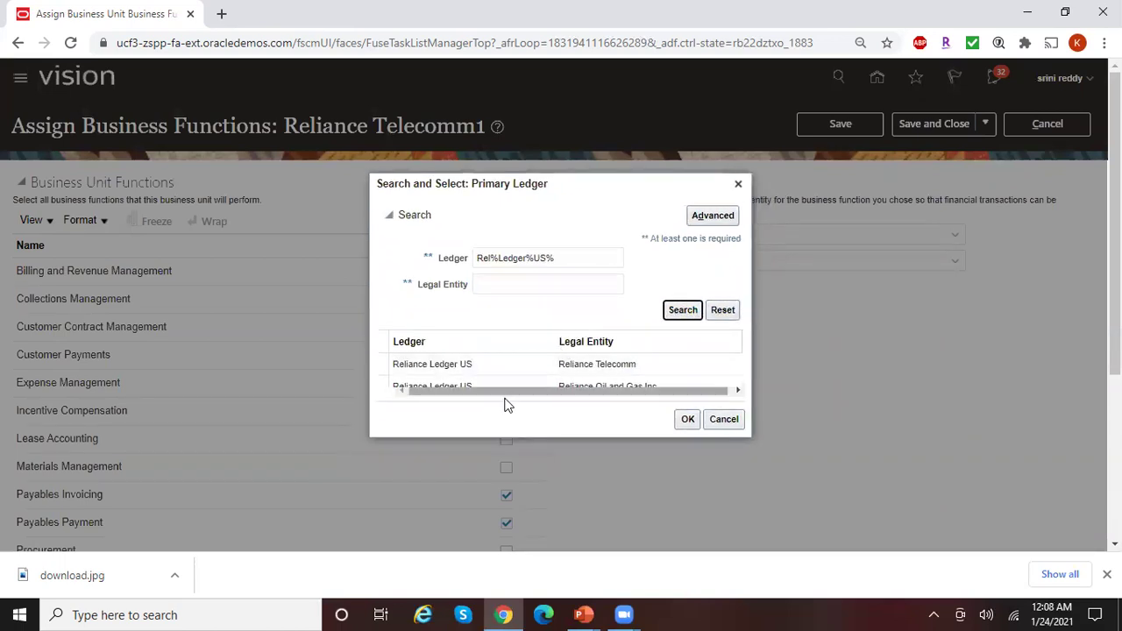
{"action": "left_click", "coordinate": [534, 367]}
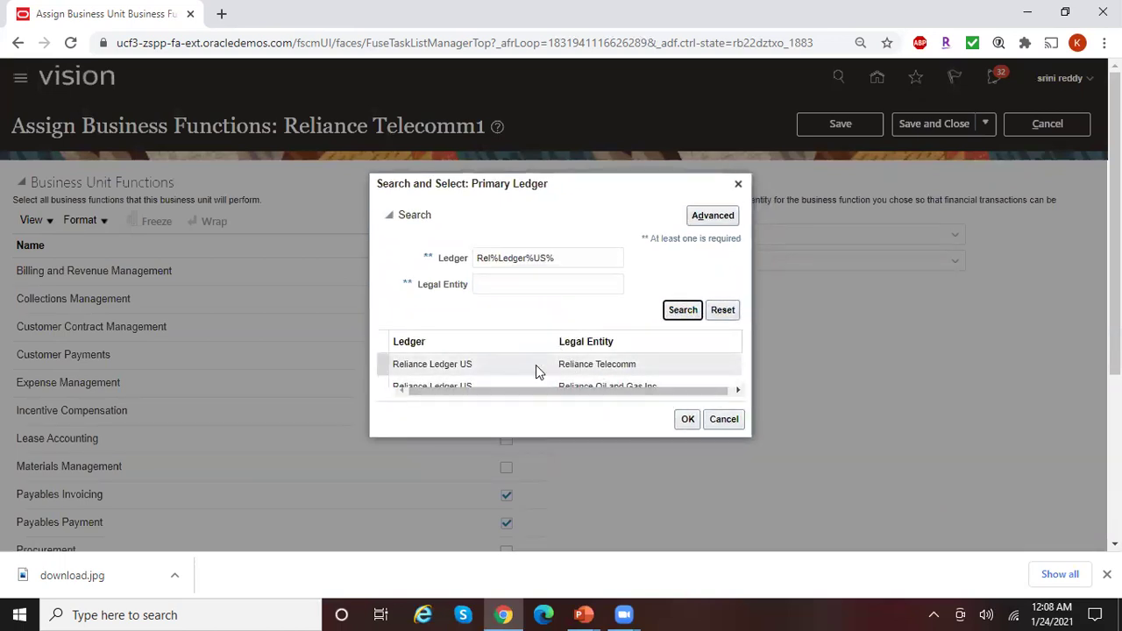
{"action": "left_click", "coordinate": [688, 419]}
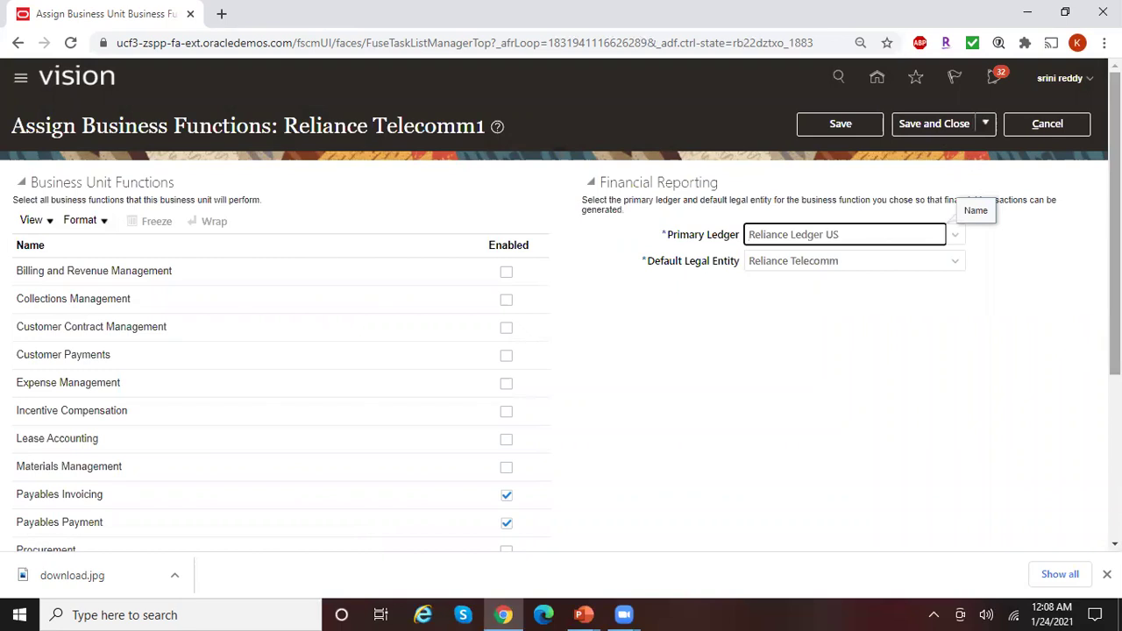
Save and close the business function assignments of Reliance Telecomm1.
{"action": "scroll", "coordinate": [1070, 359], "scroll_direction": "down", "scroll_amount": 3}
{"action": "scroll", "coordinate": [912, 156], "scroll_direction": "up", "scroll_amount": 3}
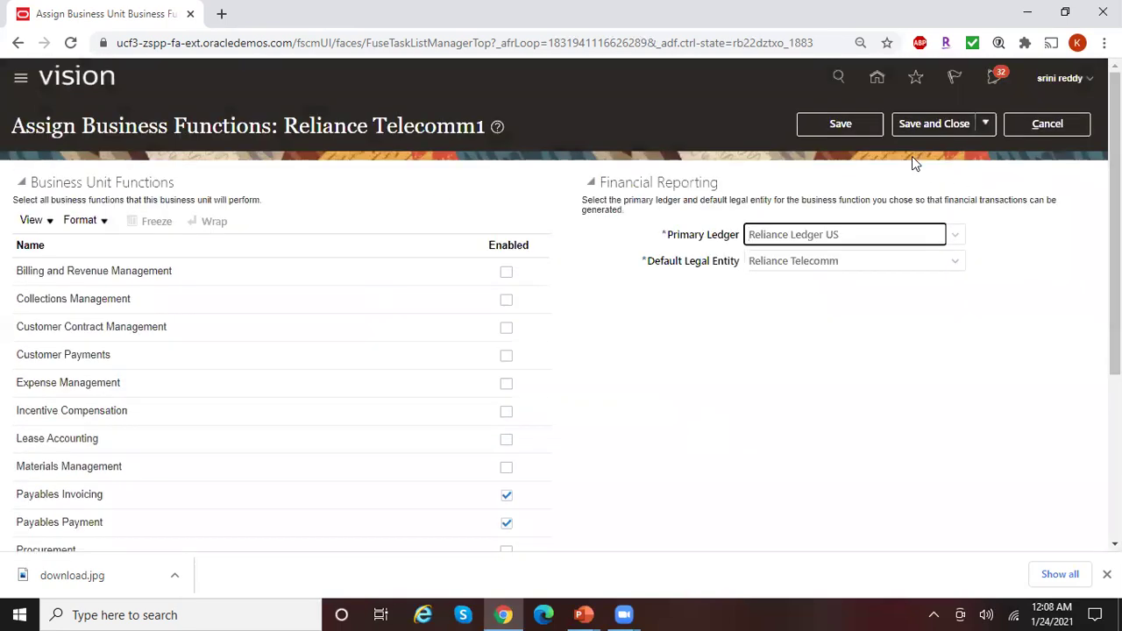
{"action": "left_click", "coordinate": [943, 125]}
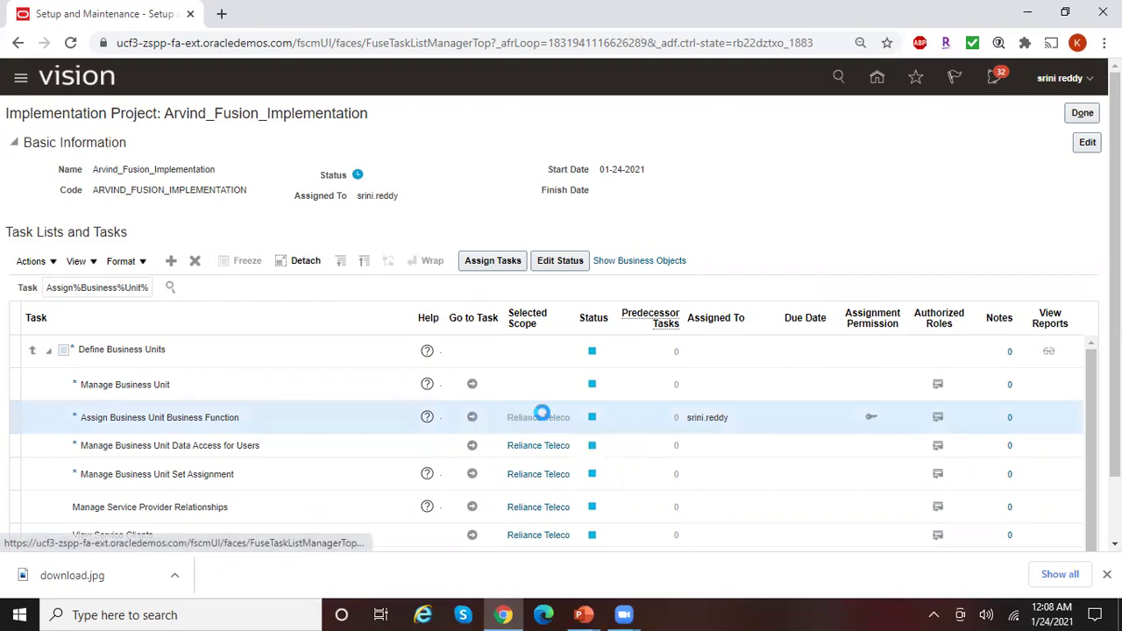
{"action": "left_click", "coordinate": [540, 417]}
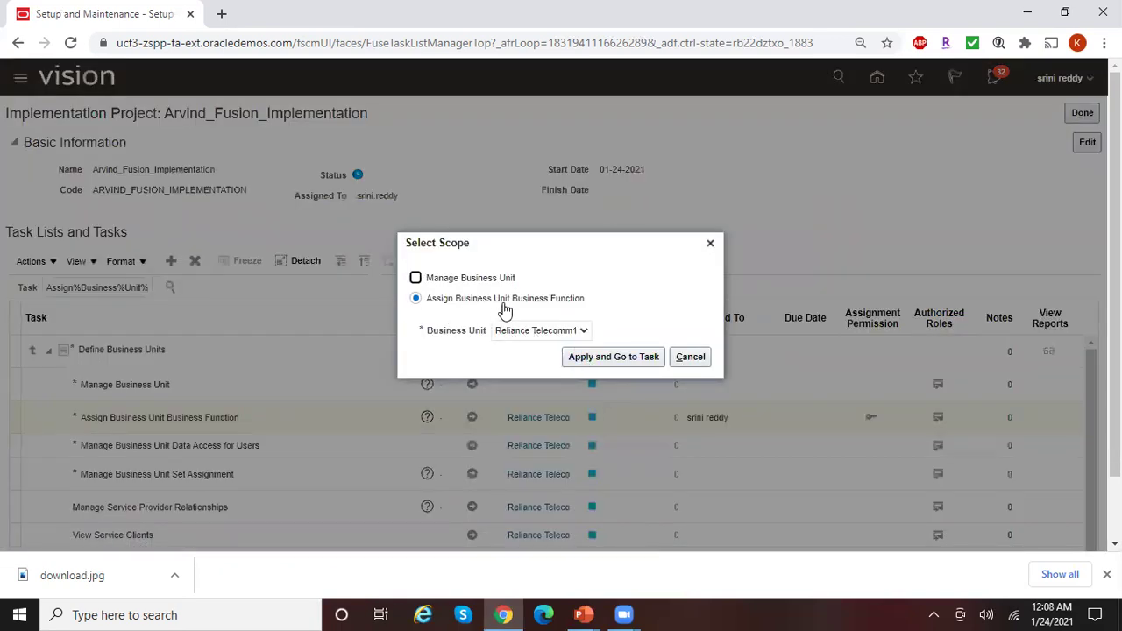
{"action": "left_click", "coordinate": [584, 333]}
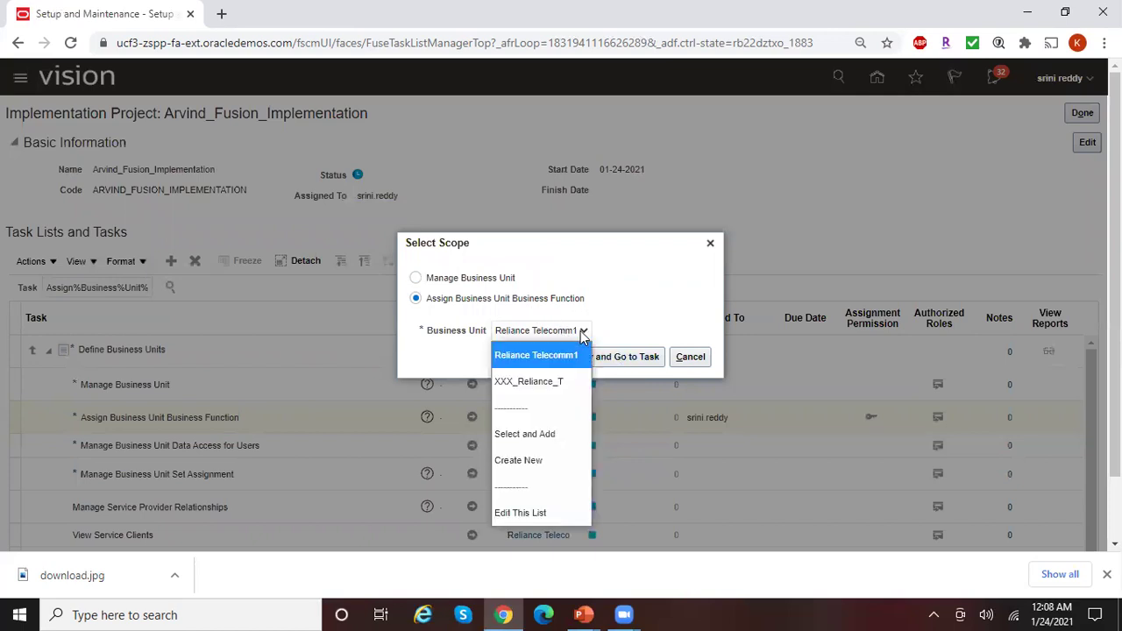
{"action": "left_click", "coordinate": [554, 435]}
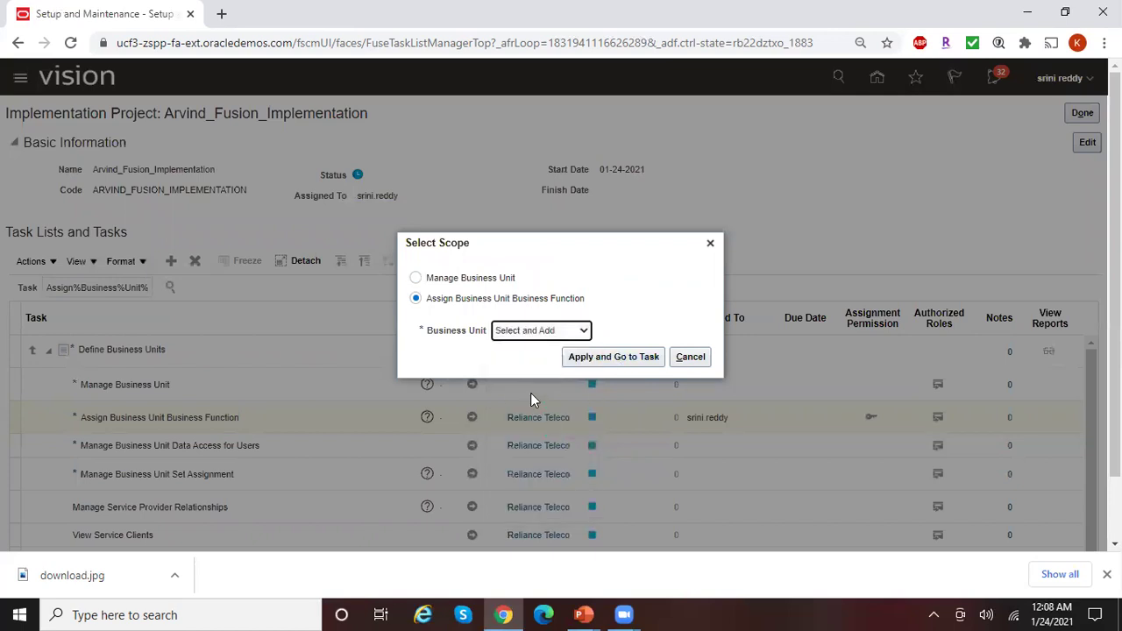
{"action": "left_click", "coordinate": [603, 362]}
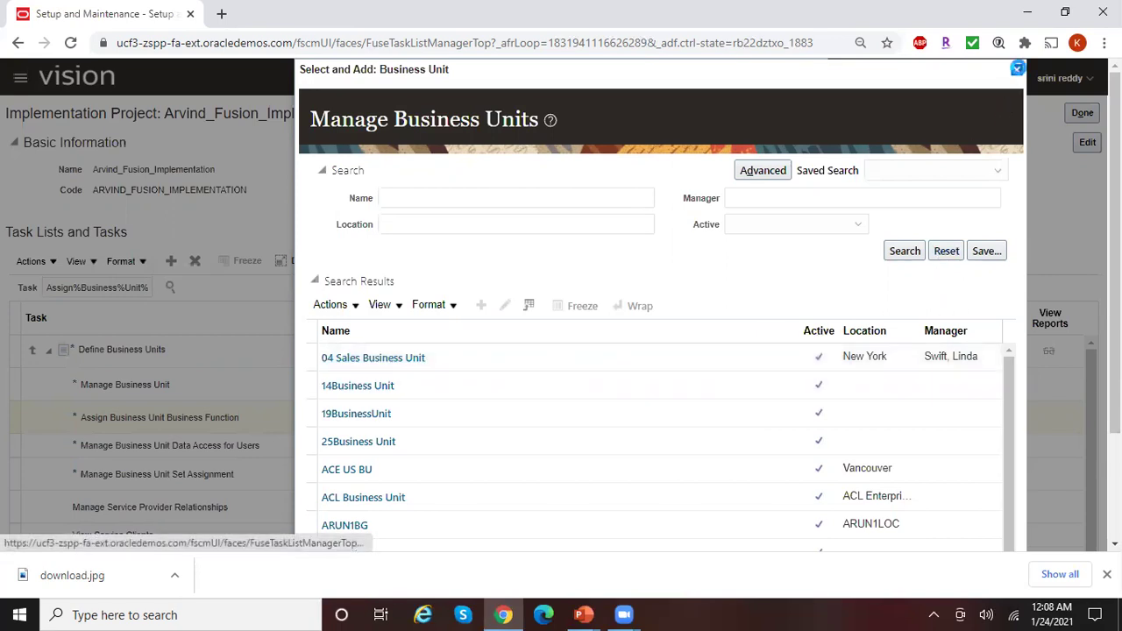
{"action": "left_click", "coordinate": [1017, 69]}
{"action": "left_click", "coordinate": [690, 357]}
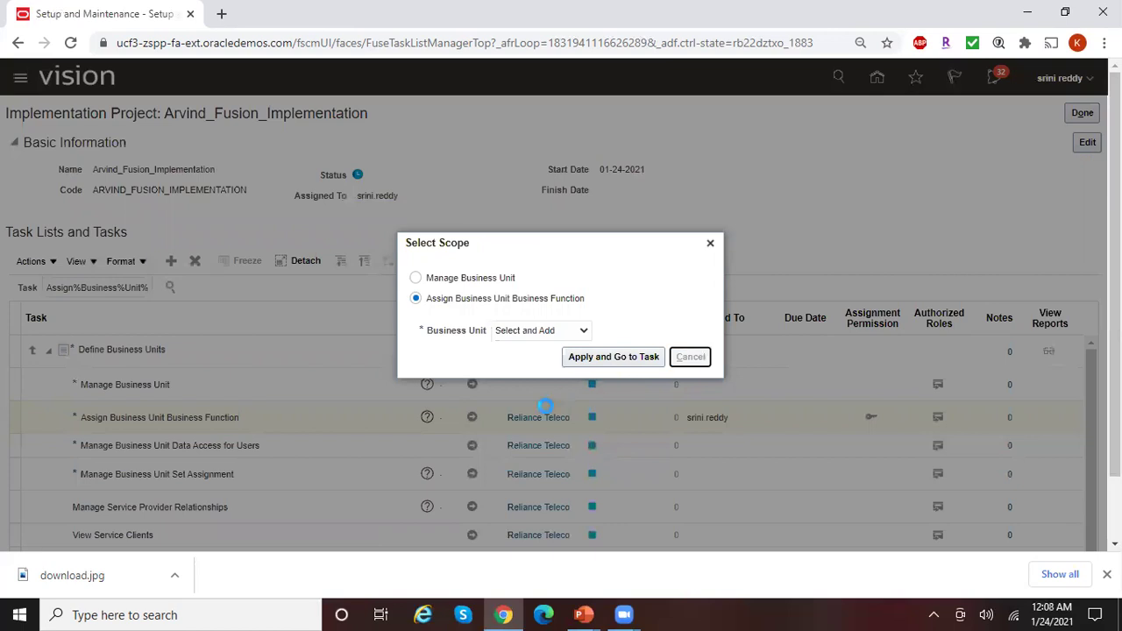